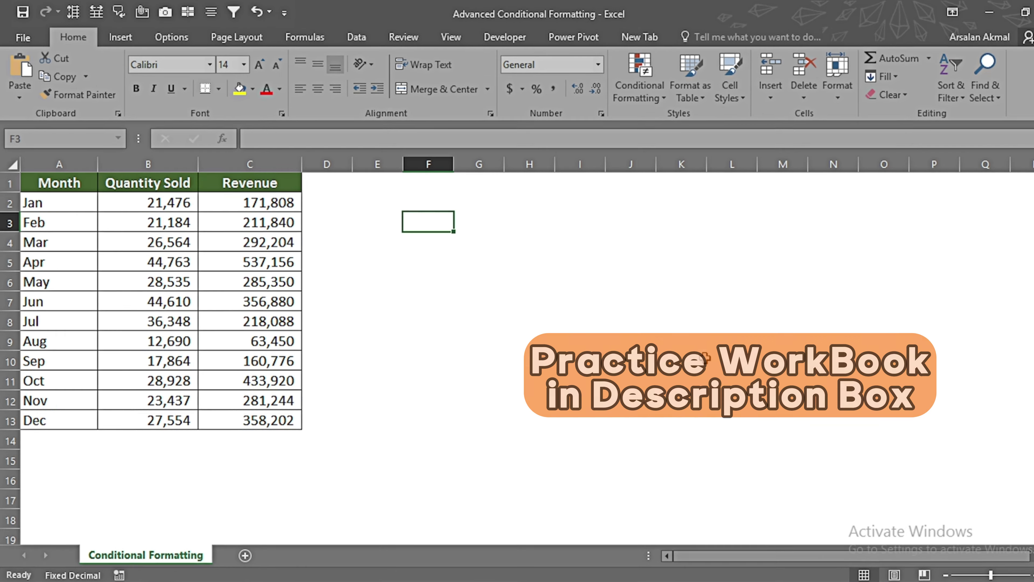
Step: Enter the sample month values 01 Jan, Jan 2024 and Jan in cells F3 to F5
text(01)
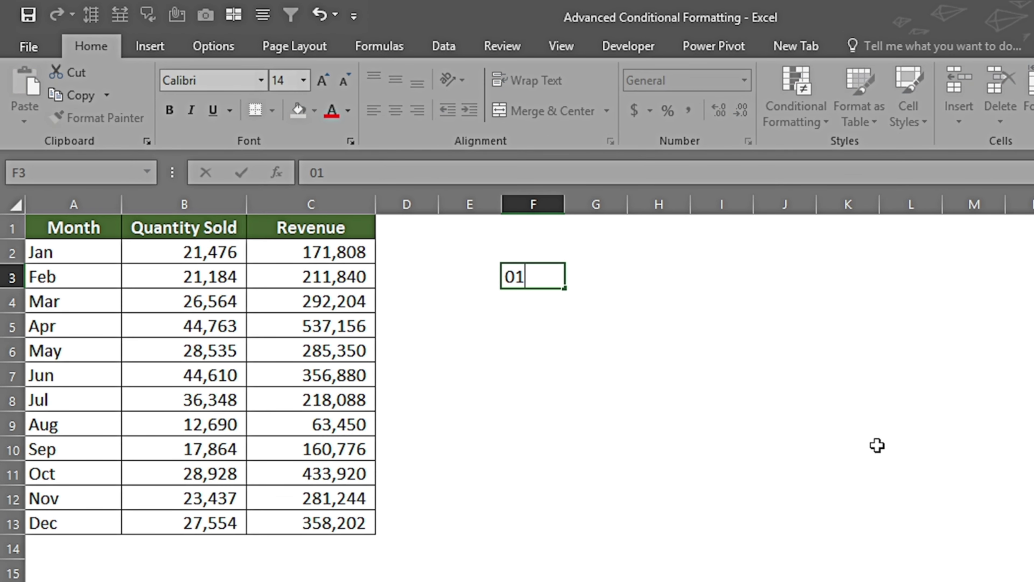
text( Jan)
key(Return)
text(Jan 2024)
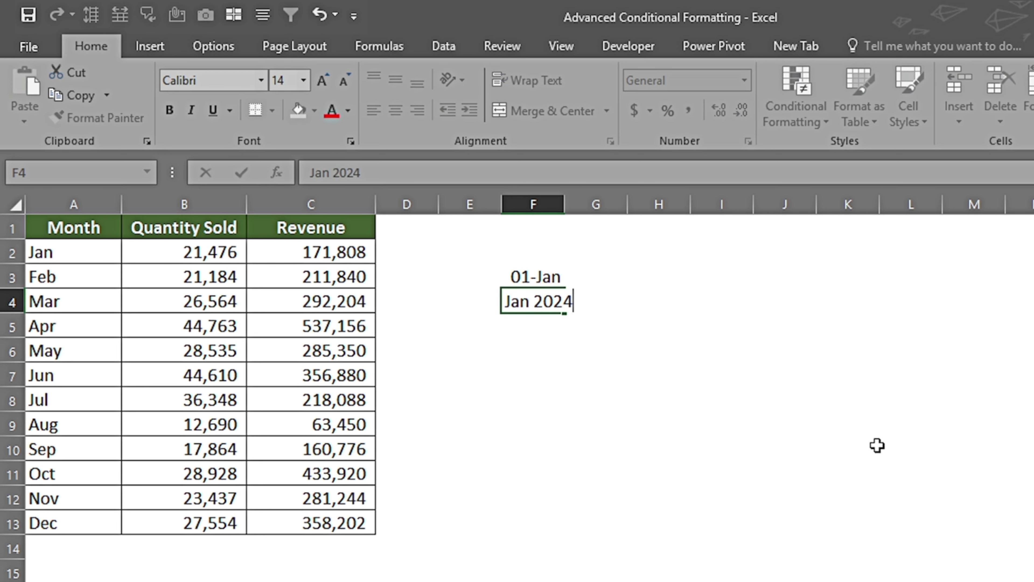
key(Return)
text(Jan)
key(Return)
Step: Enter the formula =MONTH(F3) in cell G3 beside the first sample date
key(Up)
key(Up)
key(Up)
key(Right)
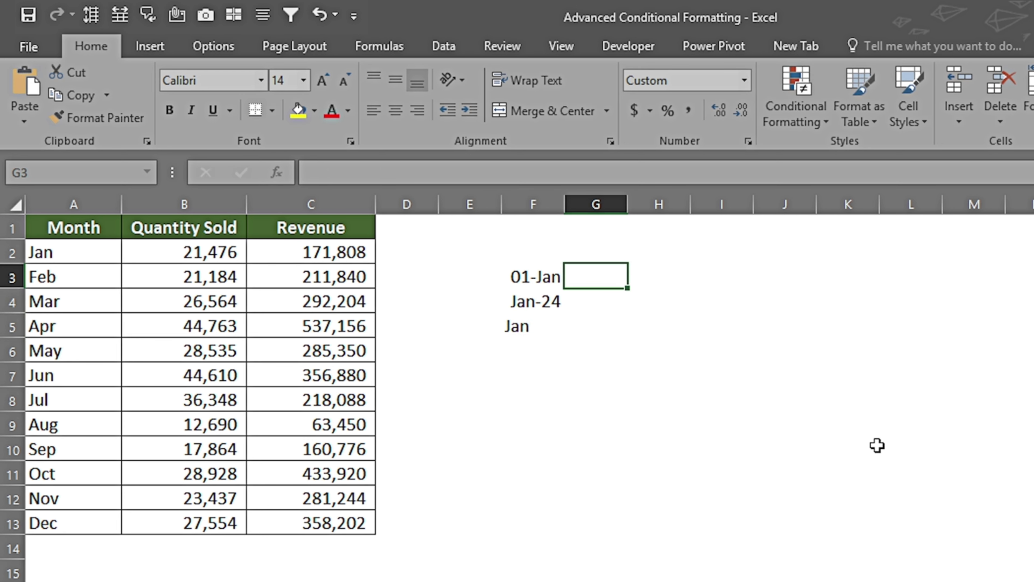
text(=mon)
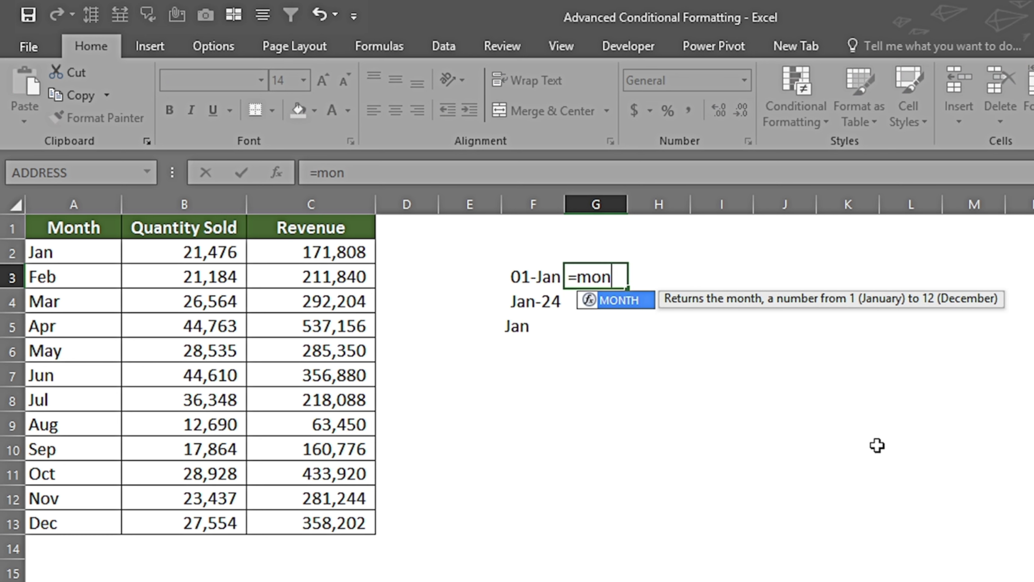
key(Tab)
key(Left)
key(Return)
Step: Copy the MONTH formula from G3 down to G5 and check the results for the other samples
key(Up)
key(ctrl+c)
key(shift+Down)
key(shift+Down)
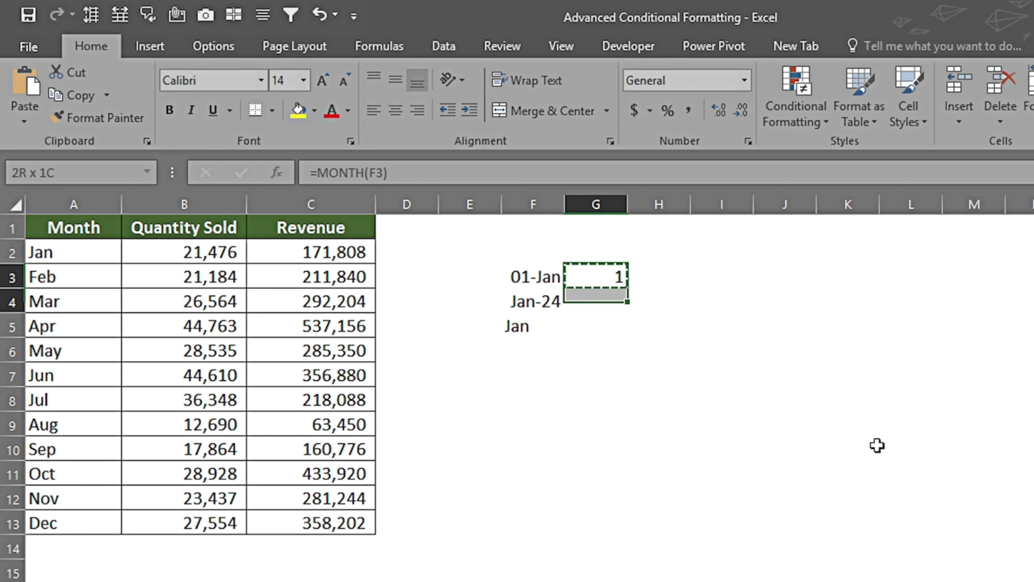
key(Return)
key(Down)
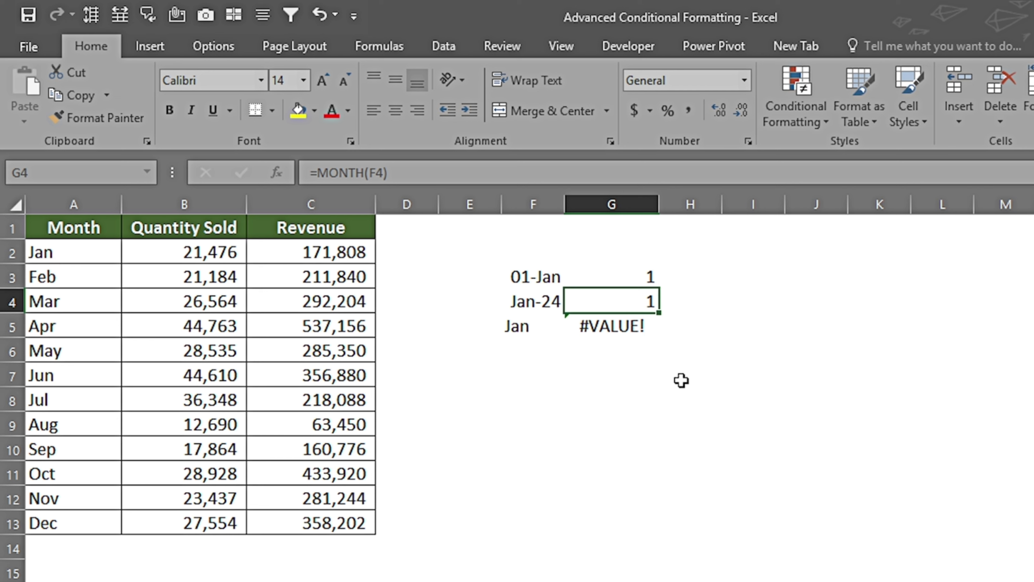
key(Down)
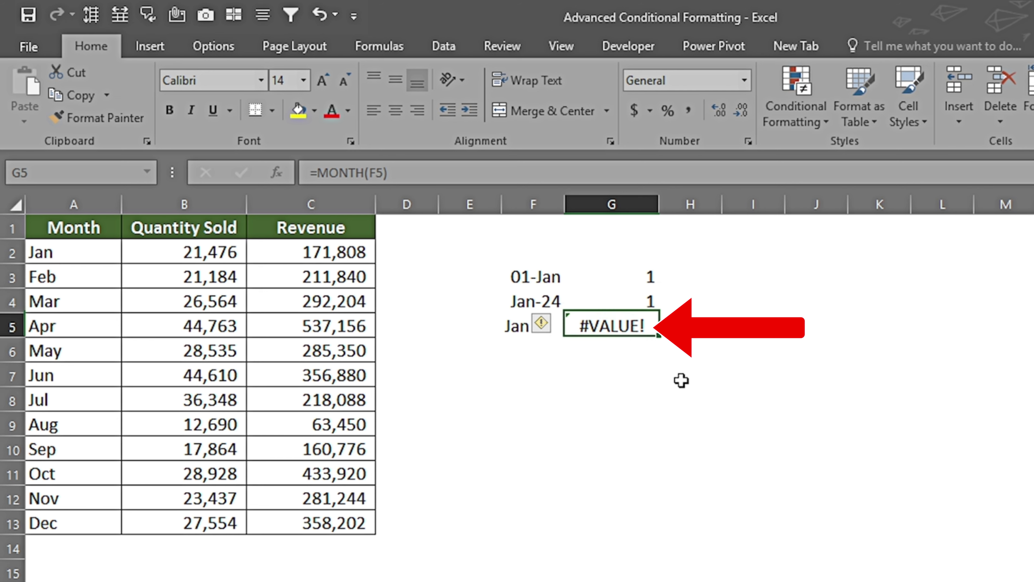
key(Down)
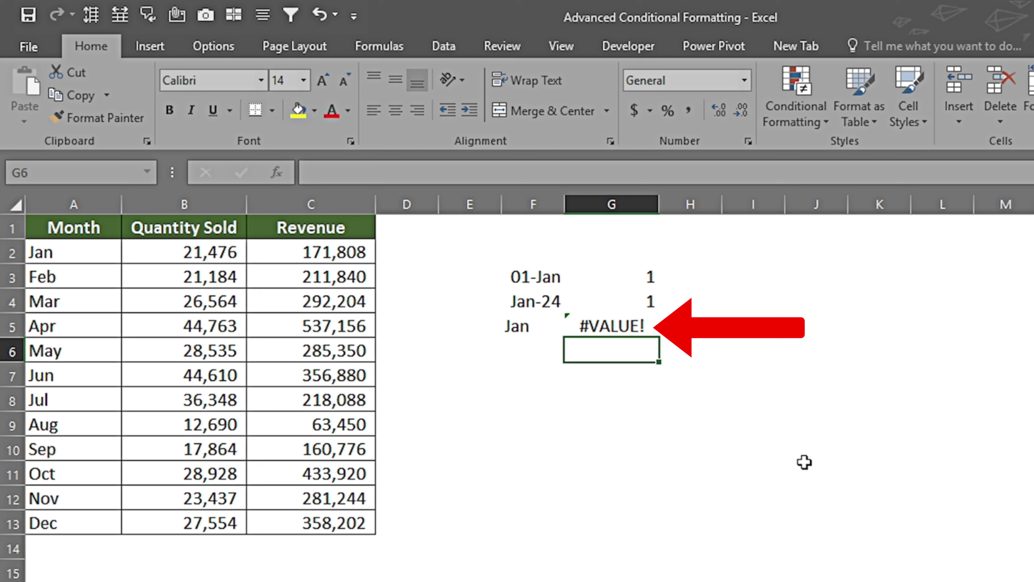
Step: Replace the formula in G5 with =1&F5 to join the number 1 to the month text
key(Up)
key(Delete)
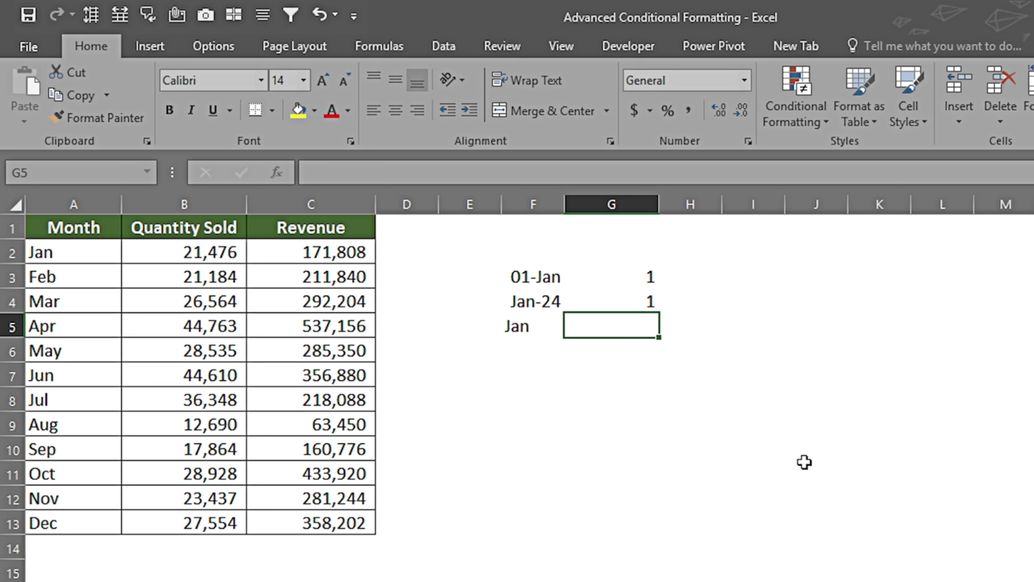
text(=1)
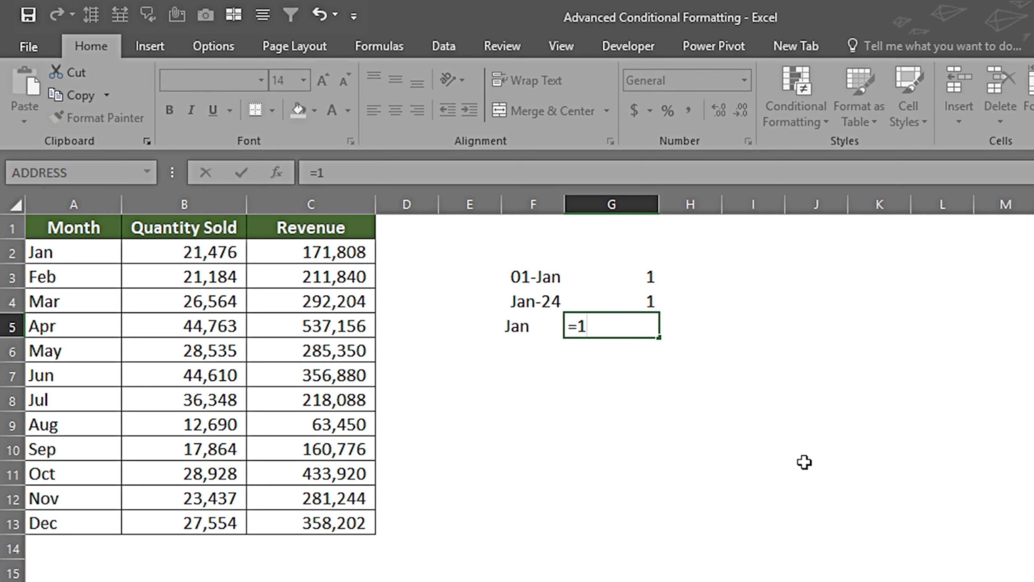
text(&)
click(523, 325)
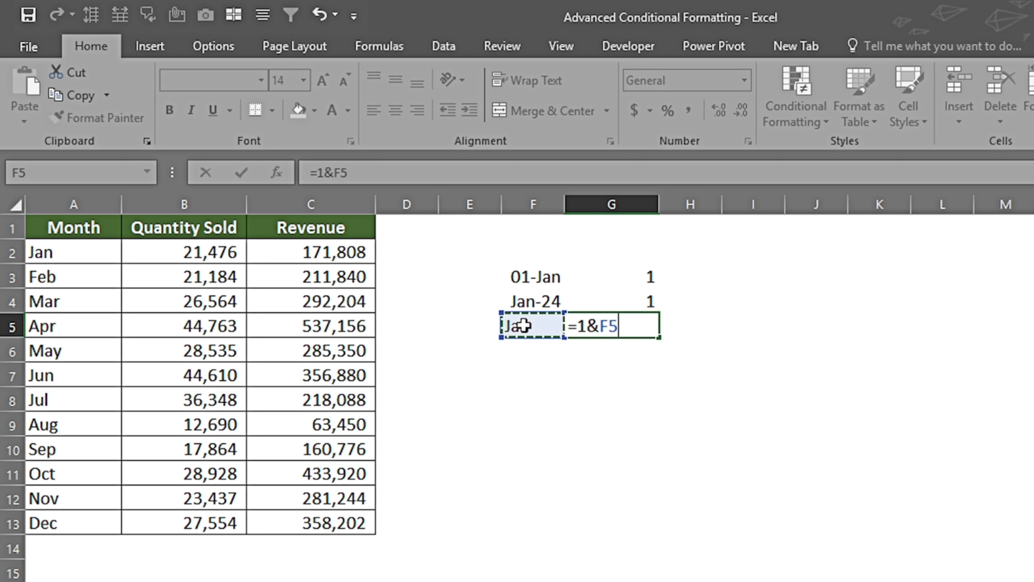
key(Return)
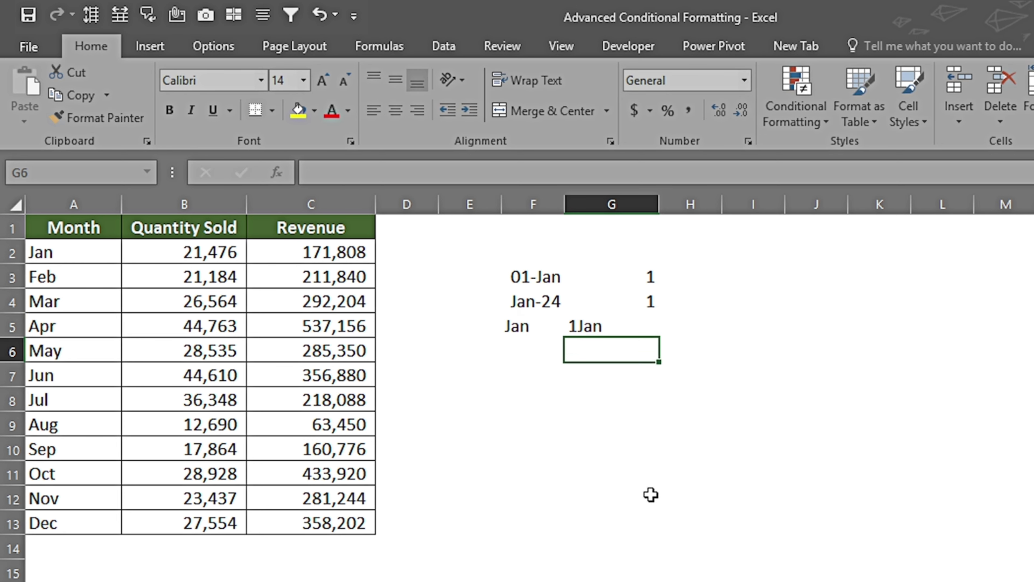
Step: Wrap the G5 expression in the MONTH function so the formula reads =MONTH(1&F5)
key(Up)
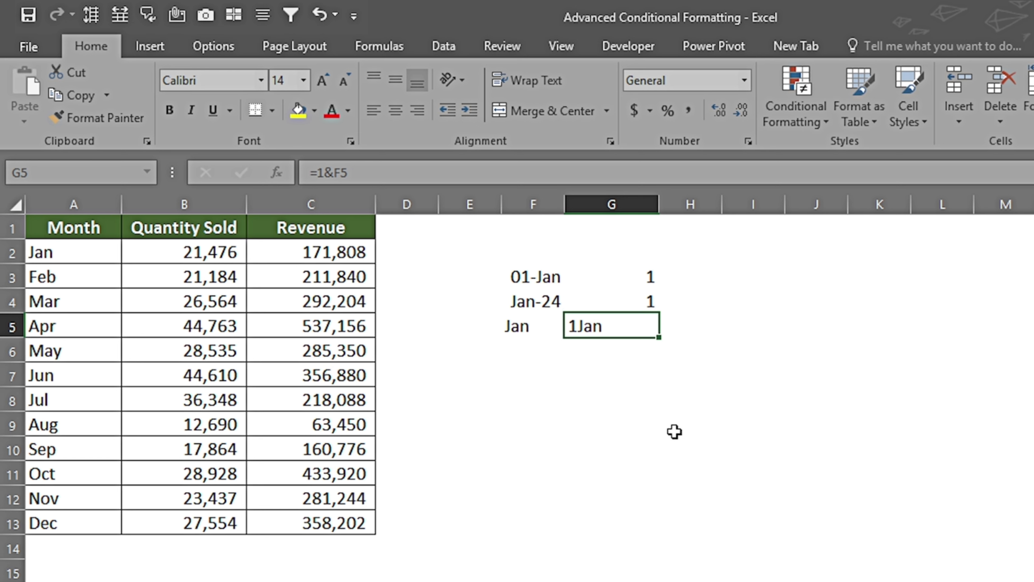
key(F2)
key(Left)
key(Left)
key(Left)
key(Left)
text(MONTH()
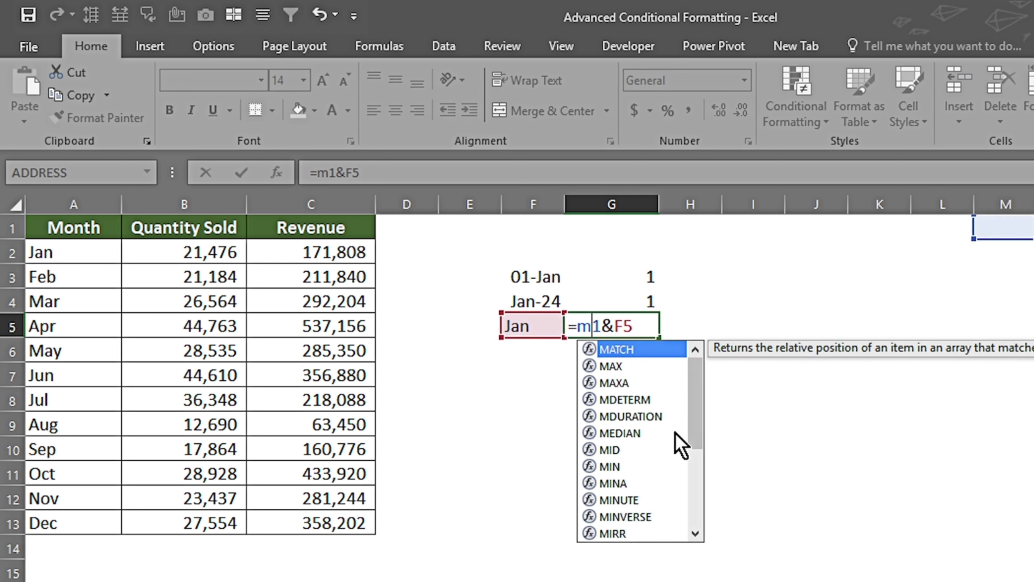
key(Right)
key(Right)
key(Right)
key(Right)
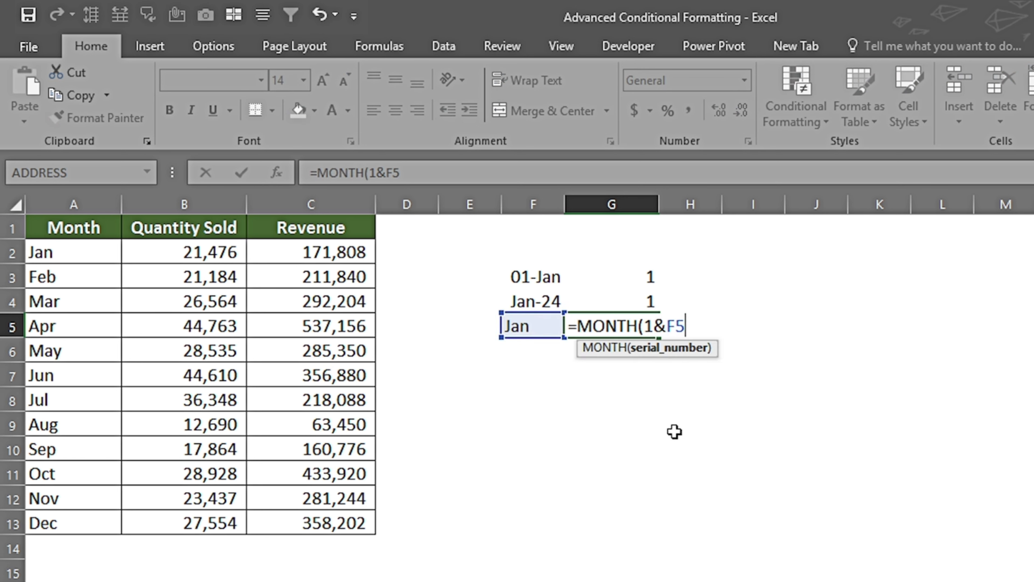
text())
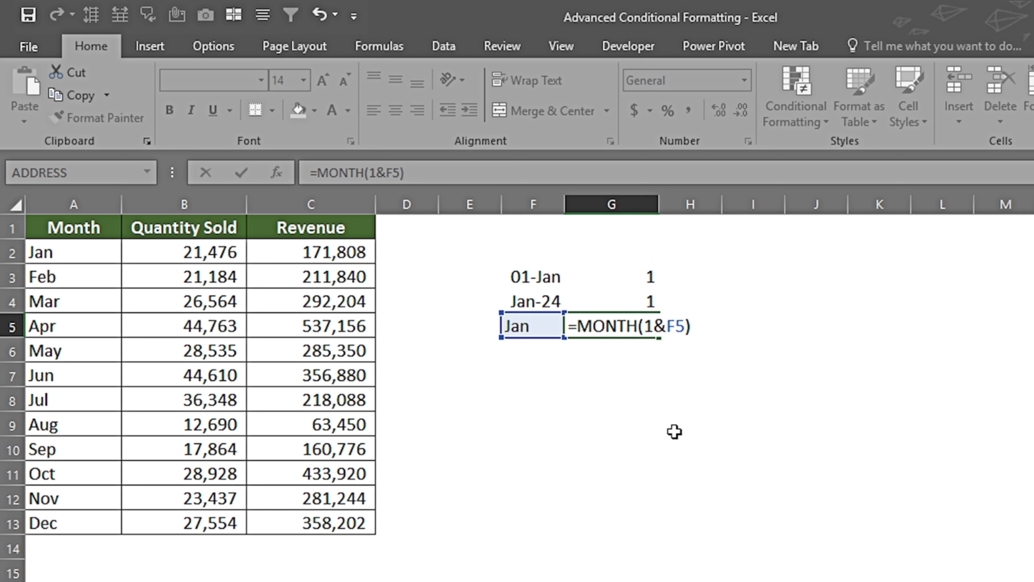
key(Return)
key(Down)
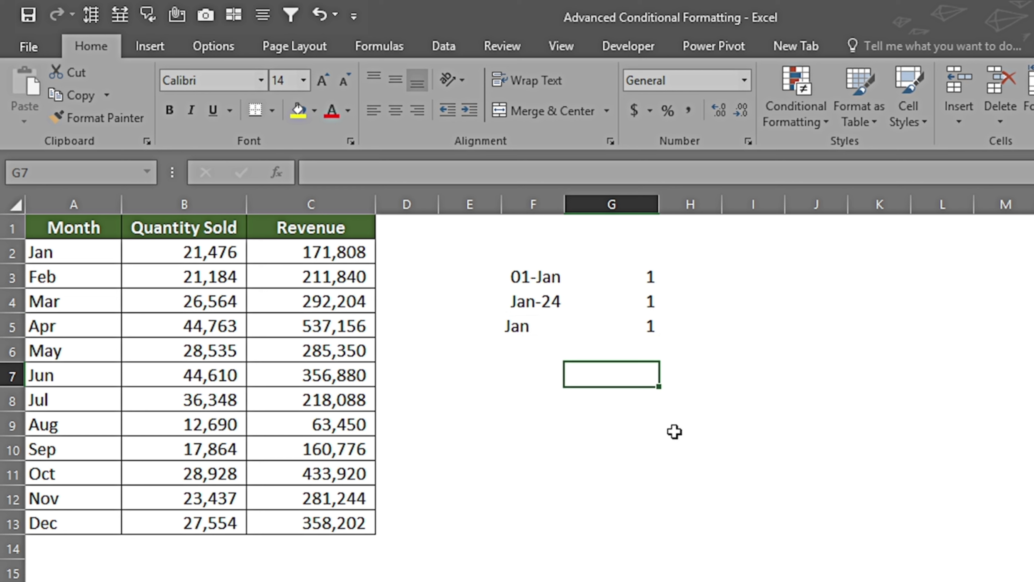
Step: Clear all the sample dates and formulas from the range F3:G5
key(Up)
key(Up)
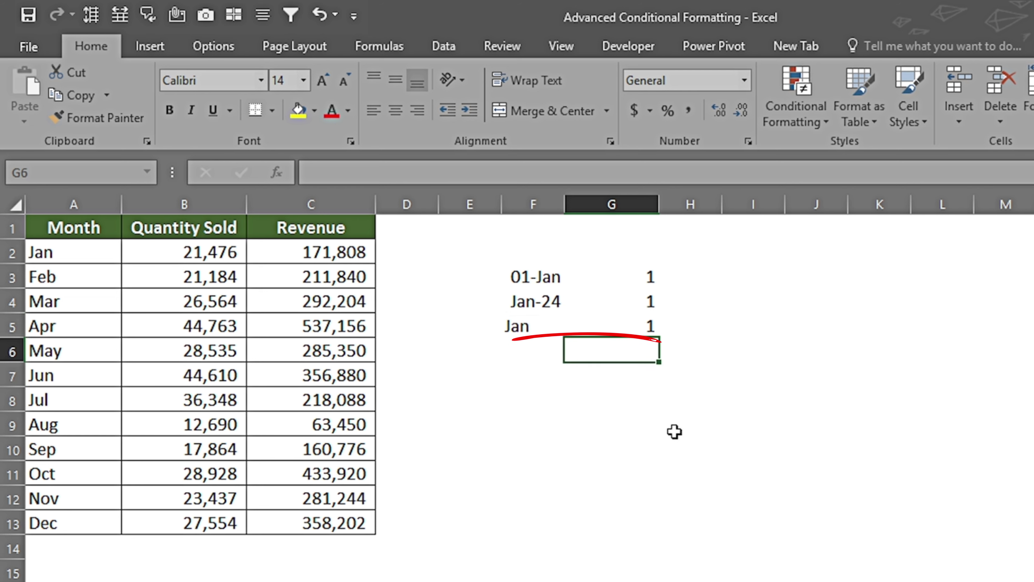
key(Left)
key(shift+Right)
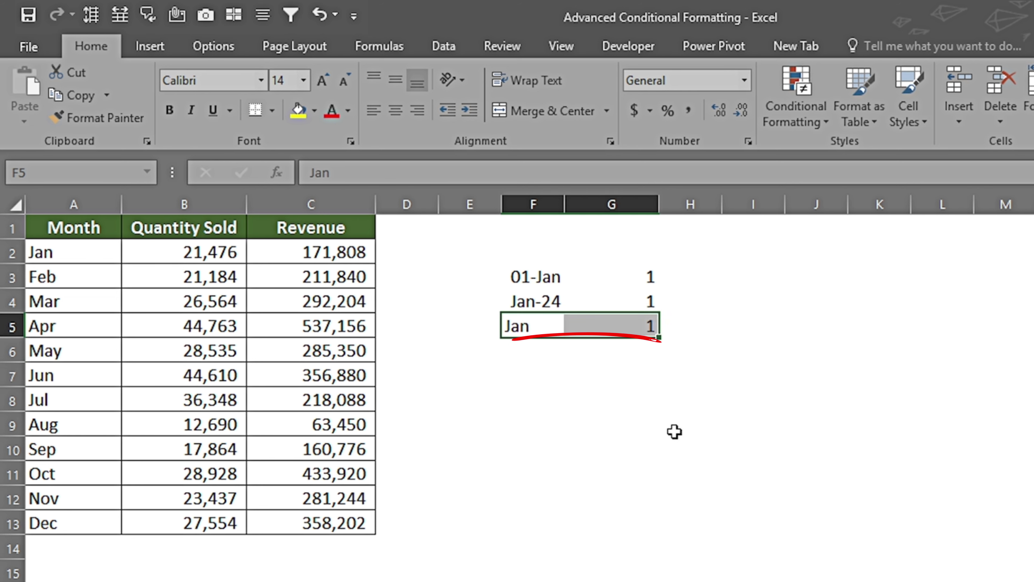
key(ctrl+a)
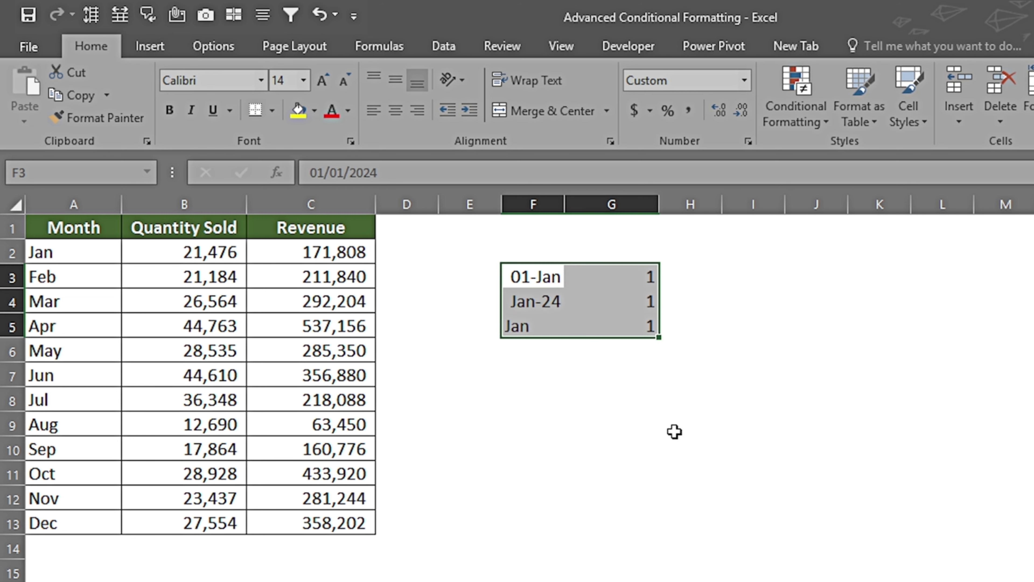
key(Delete)
key(Up)
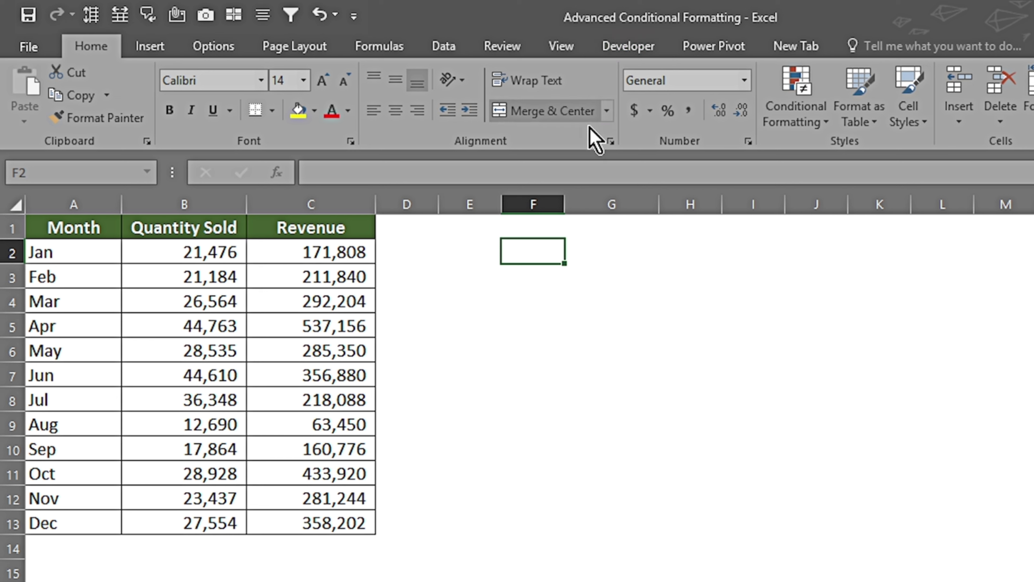
Step: Check in the ribbon customization settings that the Developer tab is enabled, and accept the settings
right_click(582, 133)
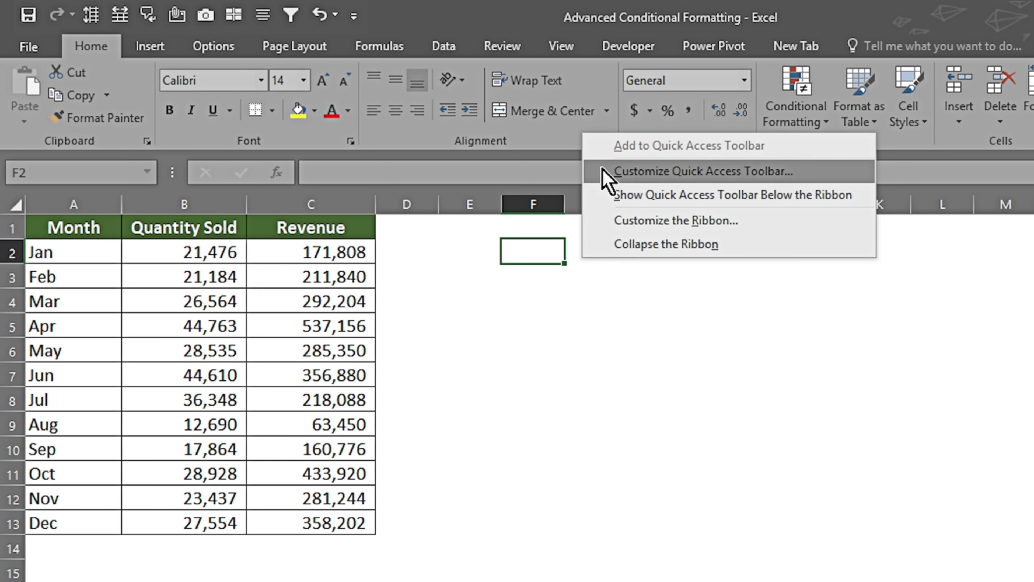
click(617, 223)
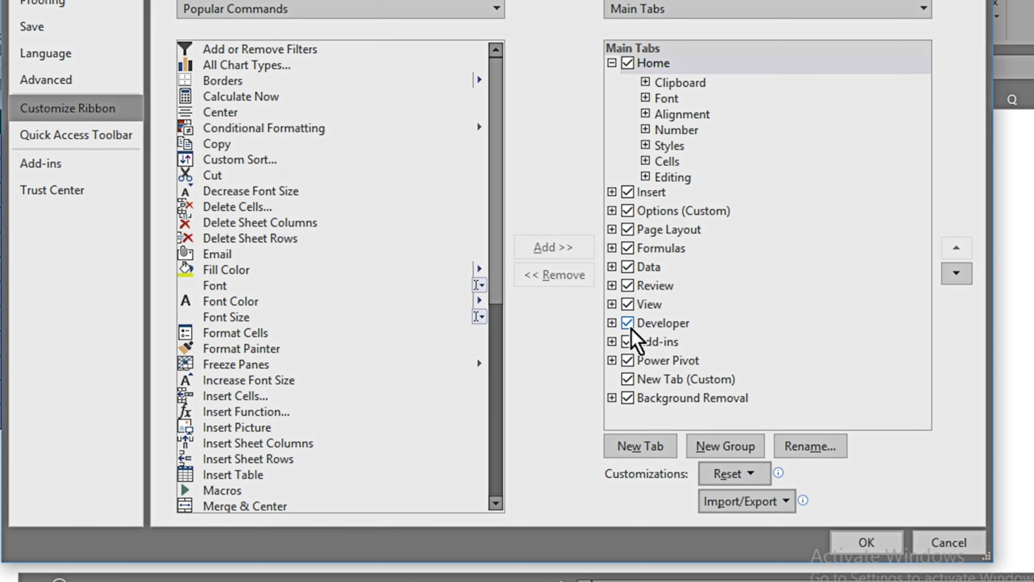
click(866, 541)
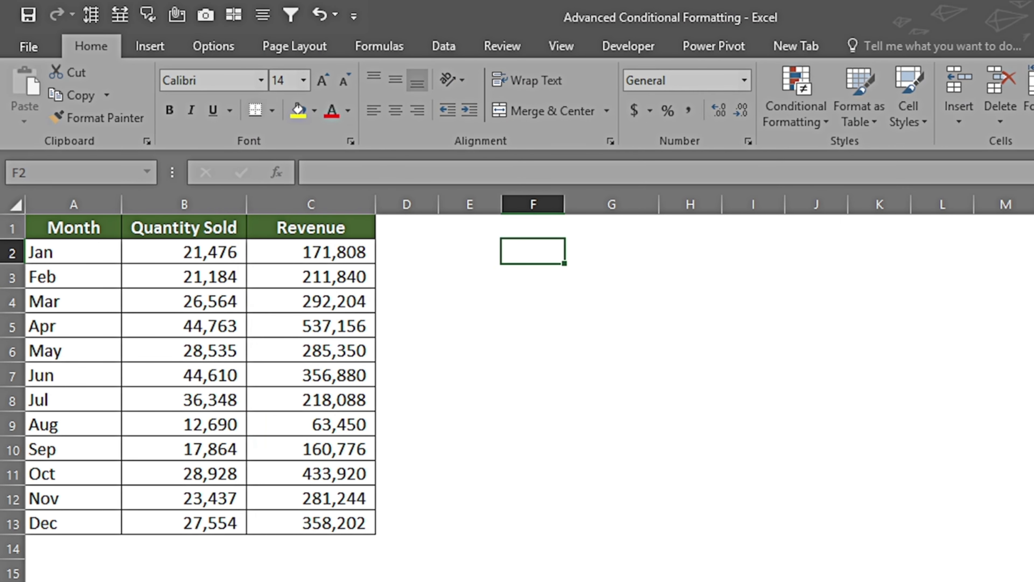
Step: Check the Developer tab's ribbon setting again, this time starting from the general program options, and accept
click(29, 46)
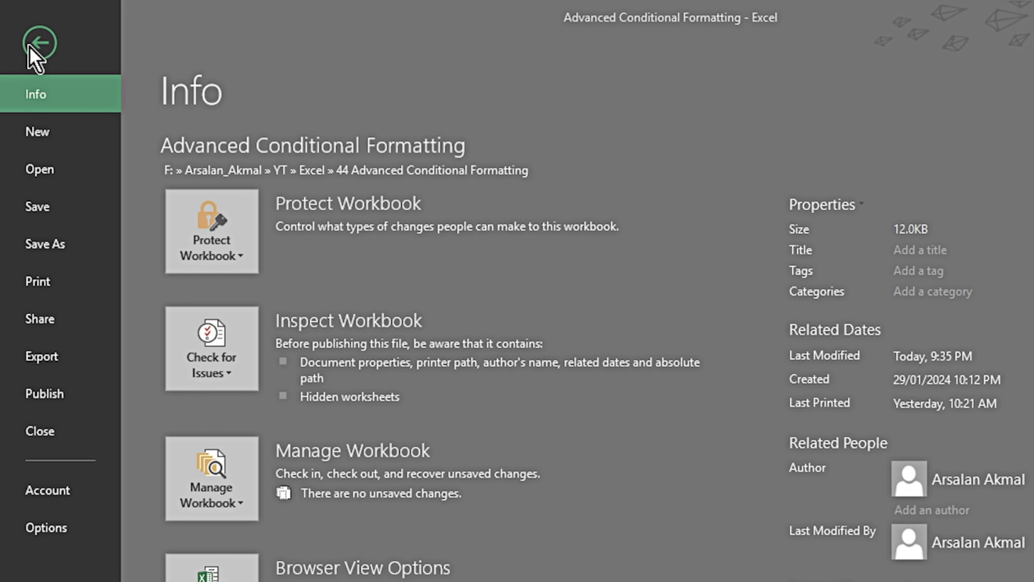
click(44, 528)
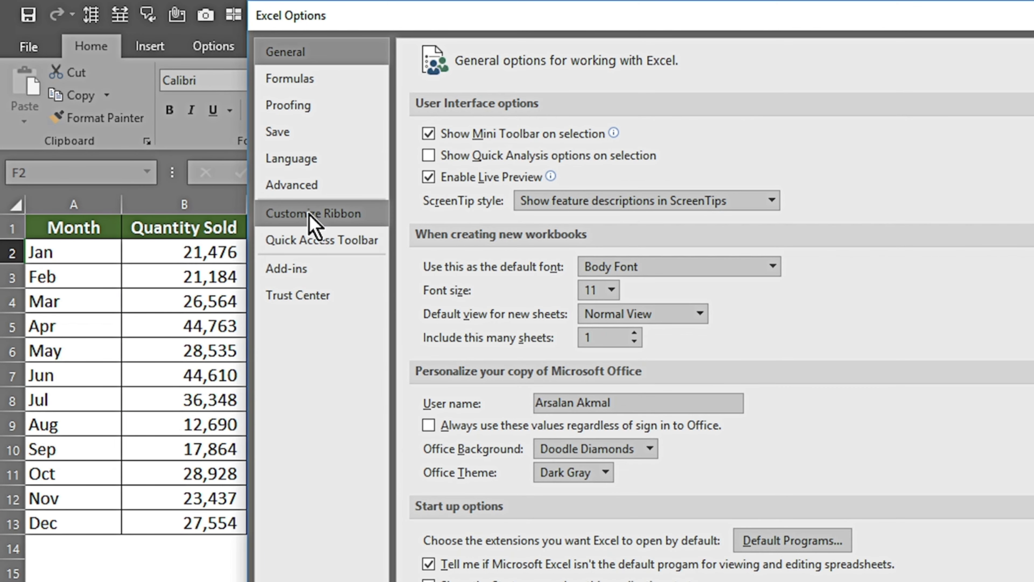
click(314, 224)
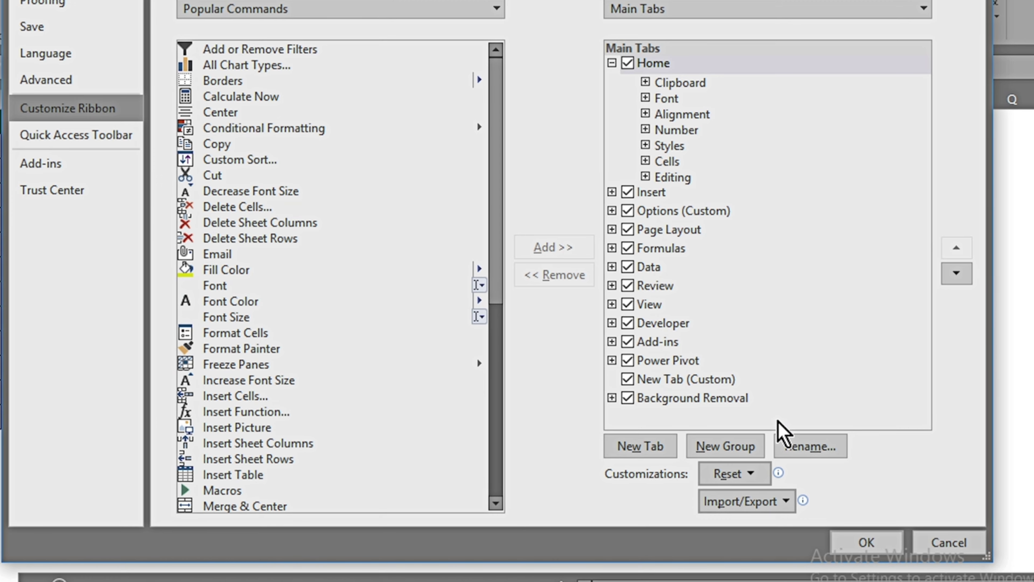
click(863, 542)
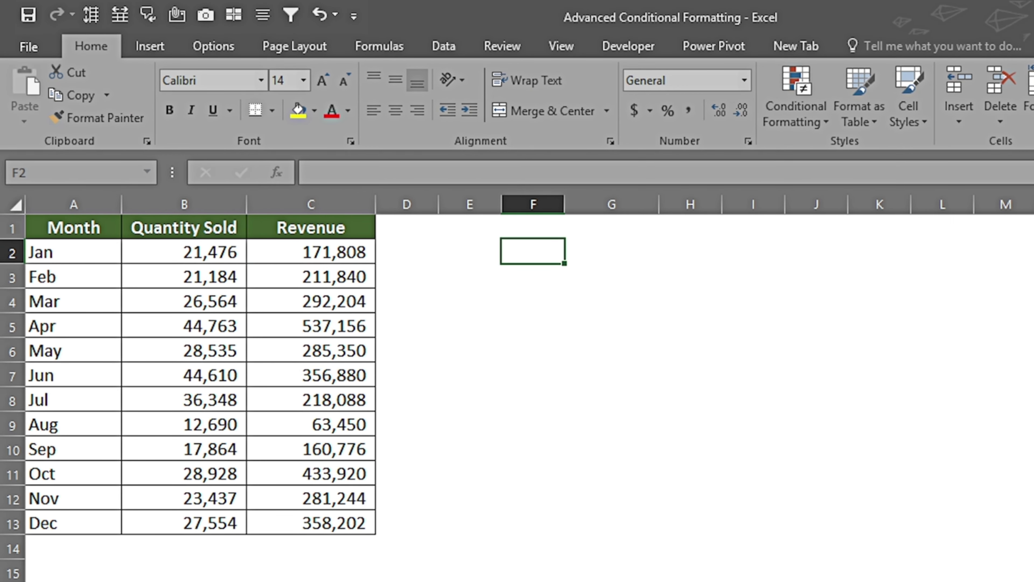
Step: Insert a Combo Box form control over cells F2:F3 and widen column F to fit it
click(631, 51)
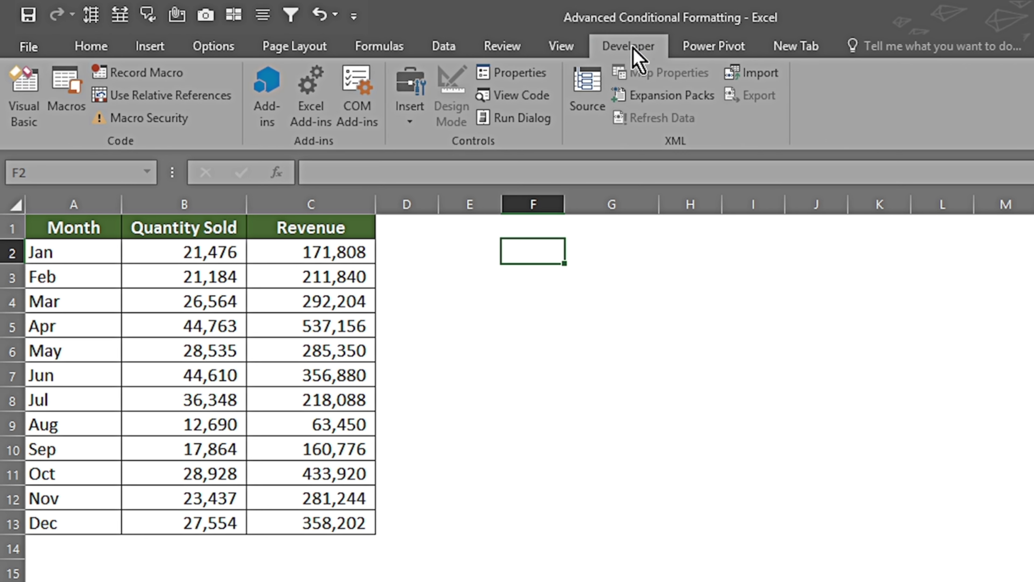
click(411, 116)
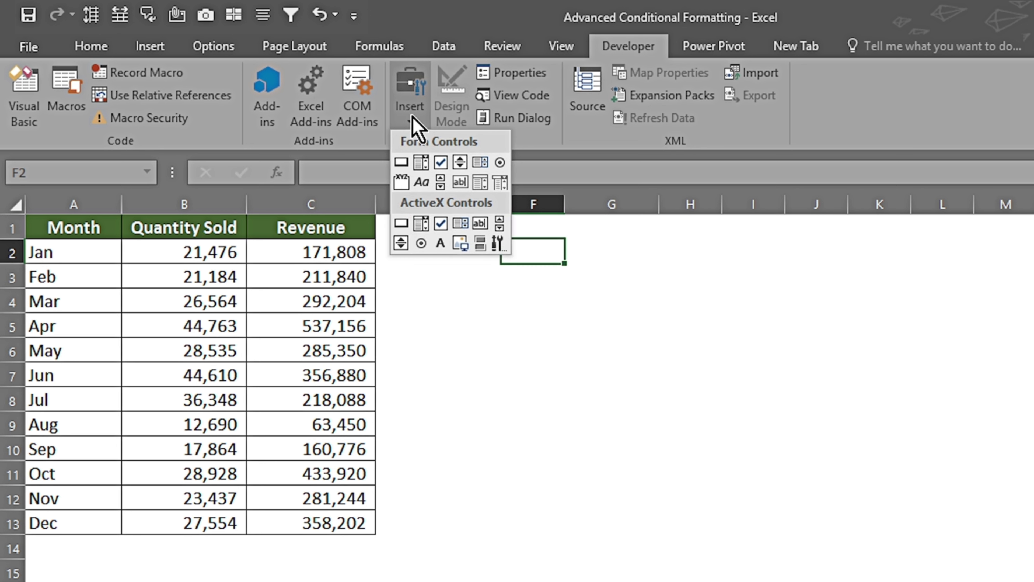
click(420, 162)
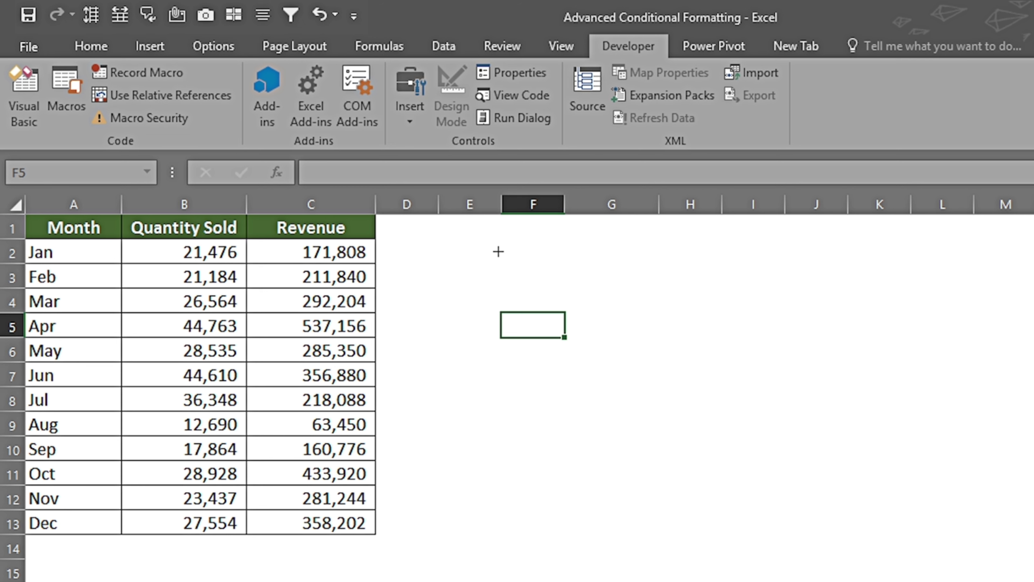
drag(499, 252, 596, 284)
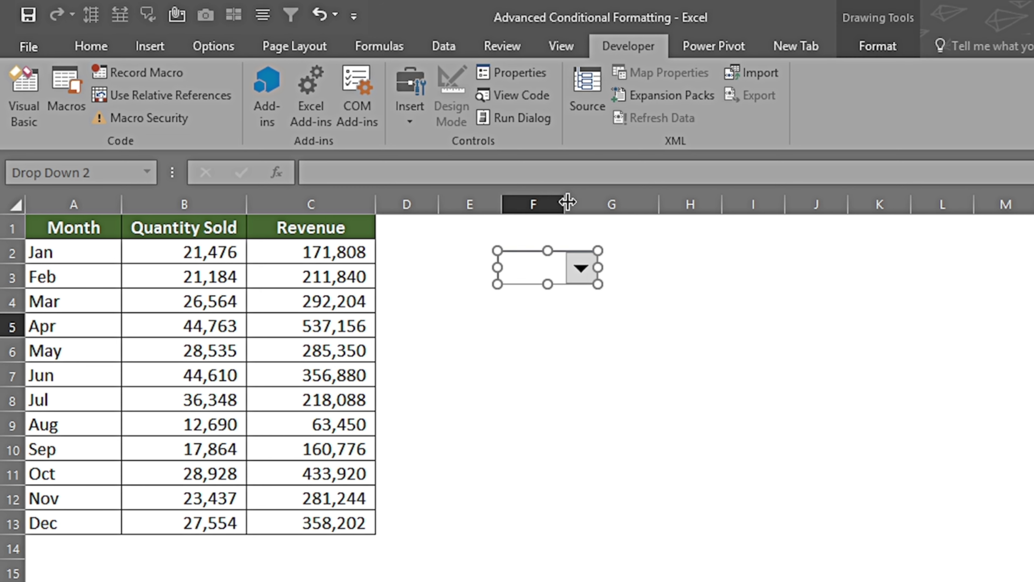
drag(566, 203, 603, 203)
click(587, 354)
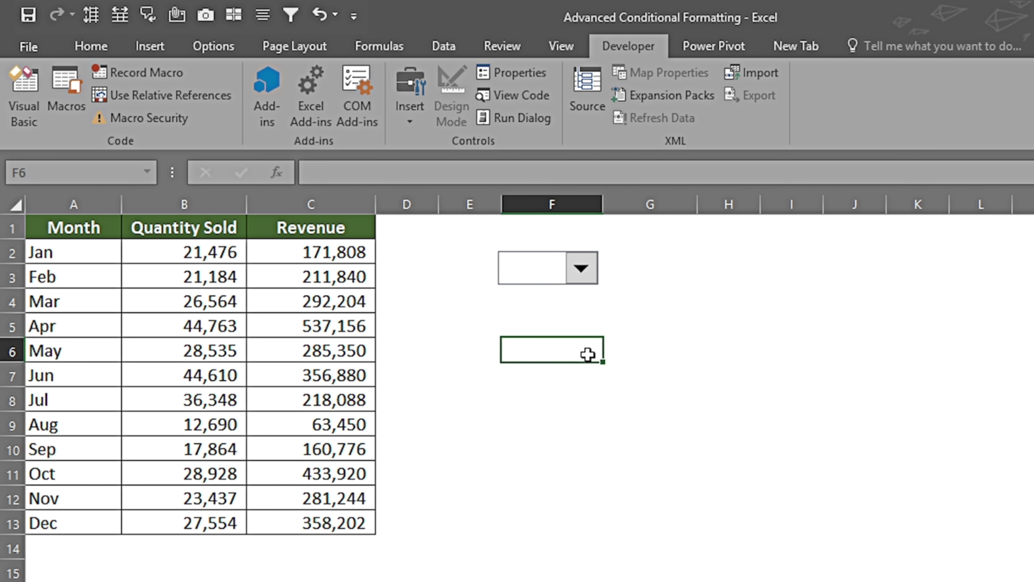
Step: Set the combo box's input range to $A$2:$A$13 and its cell link to $F$1, and accept the control settings
right_click(533, 272)
right_click(533, 268)
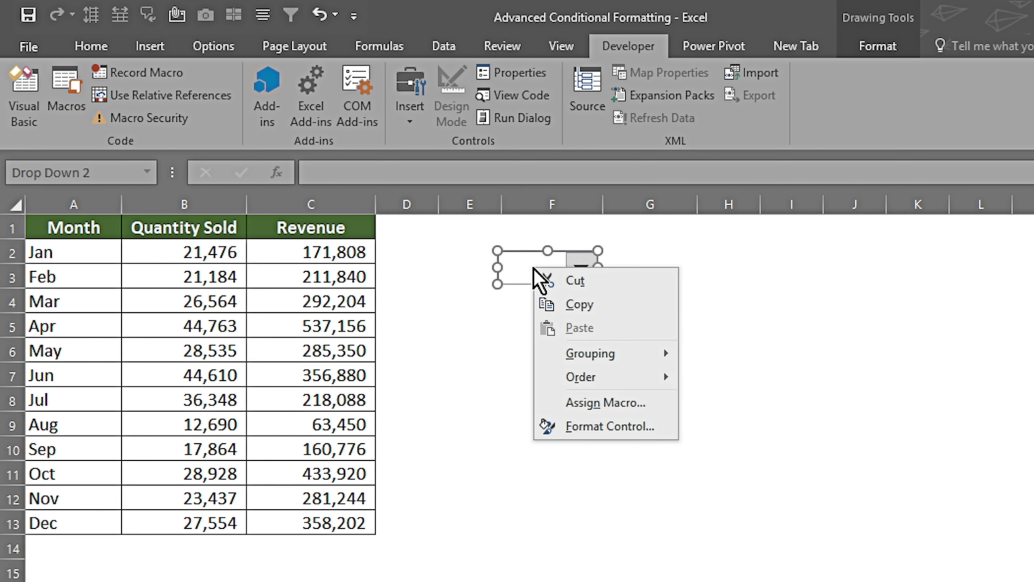
click(589, 427)
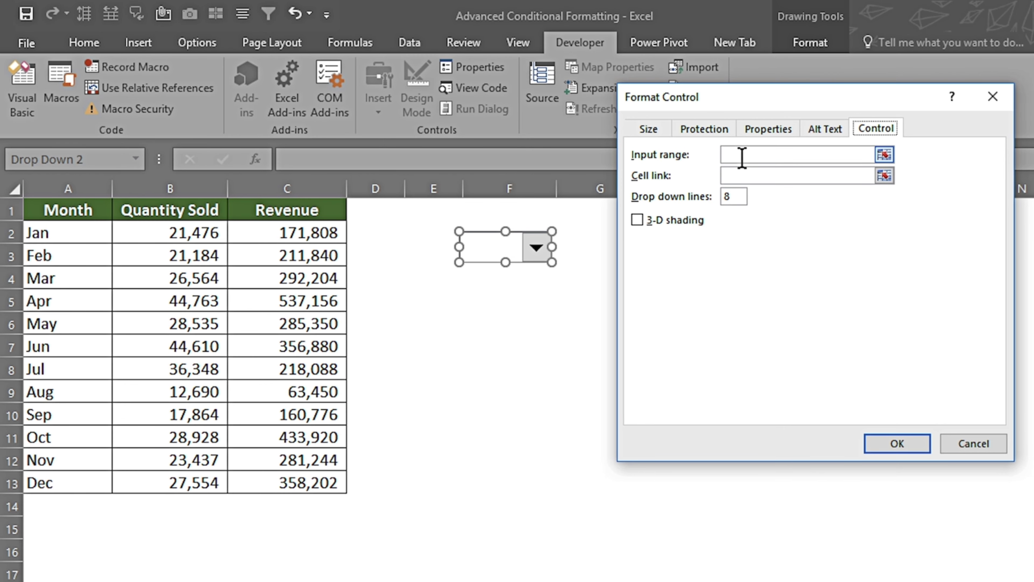
click(742, 158)
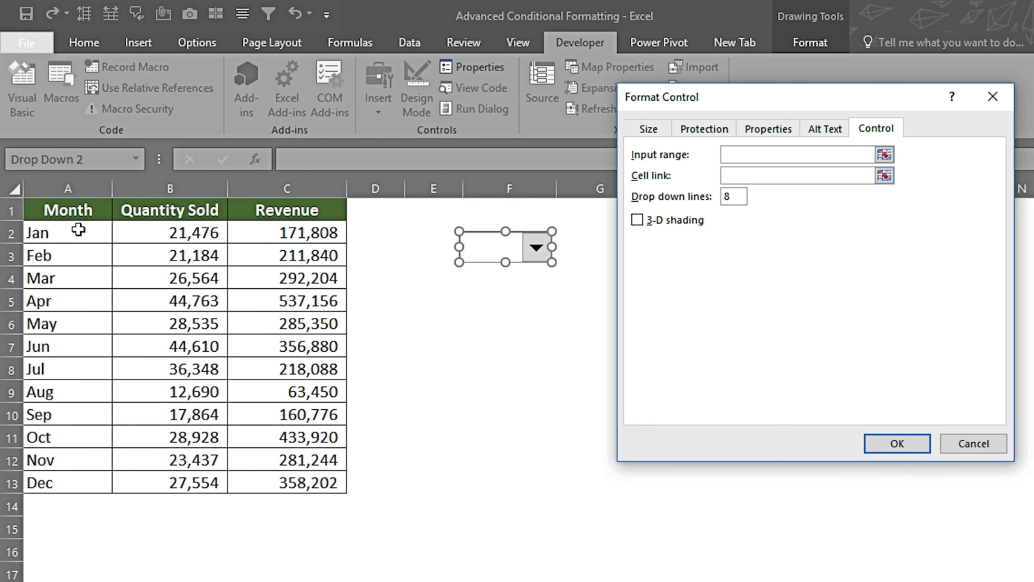
drag(78, 230, 80, 481)
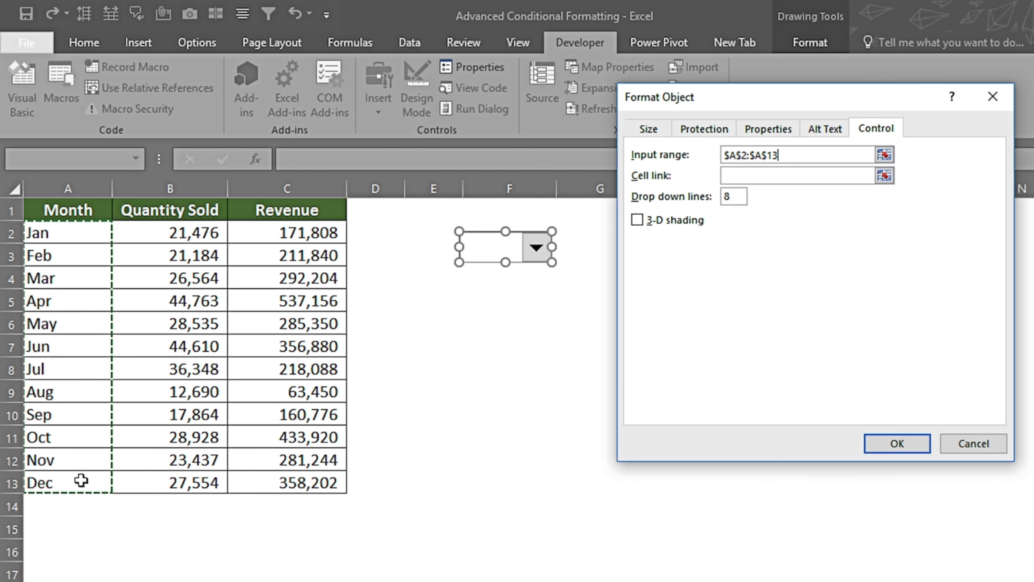
click(780, 175)
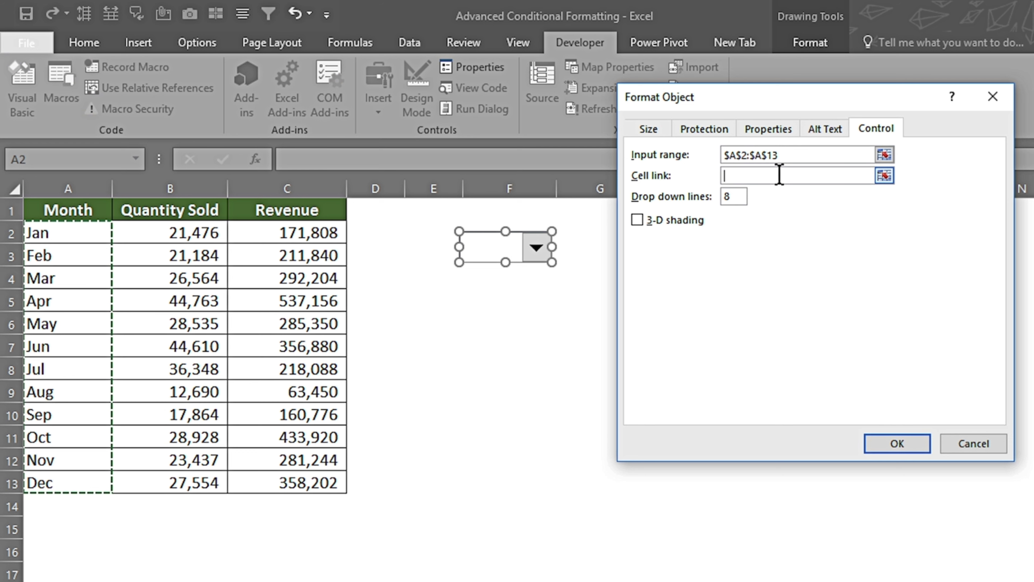
click(517, 216)
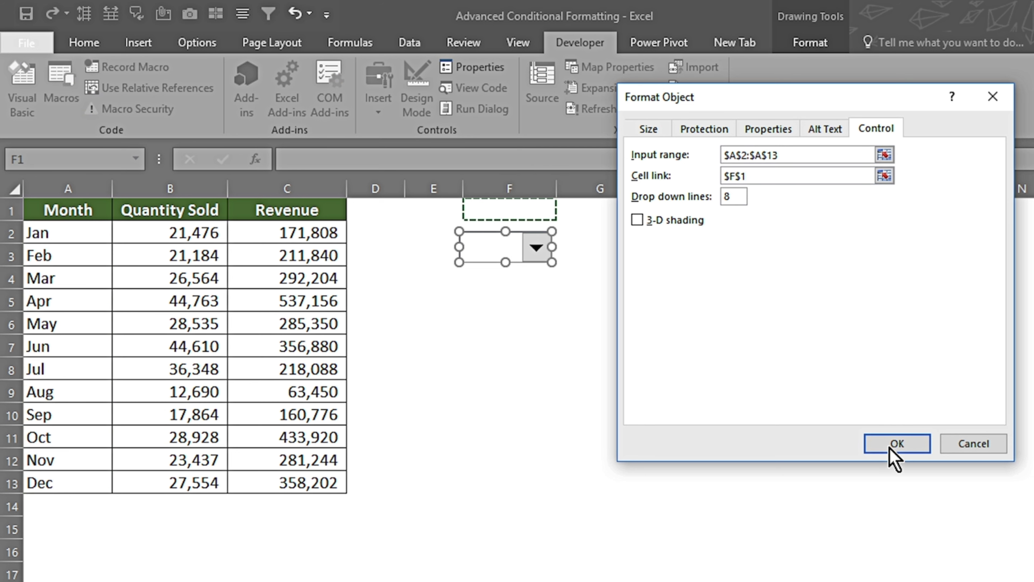
click(897, 444)
Step: Deselect the combo box and choose Sep from its month list
click(542, 301)
click(536, 247)
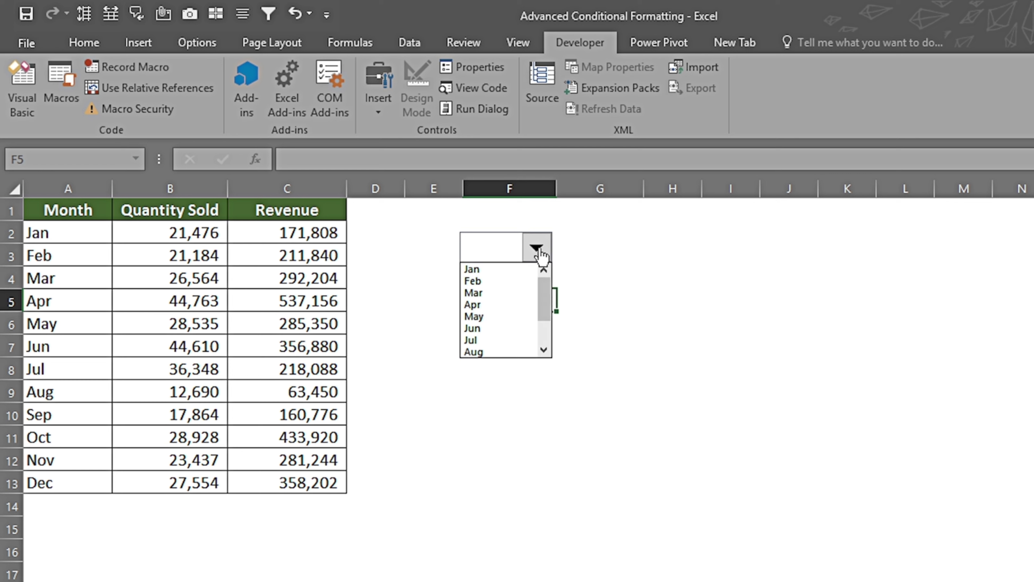
click(486, 305)
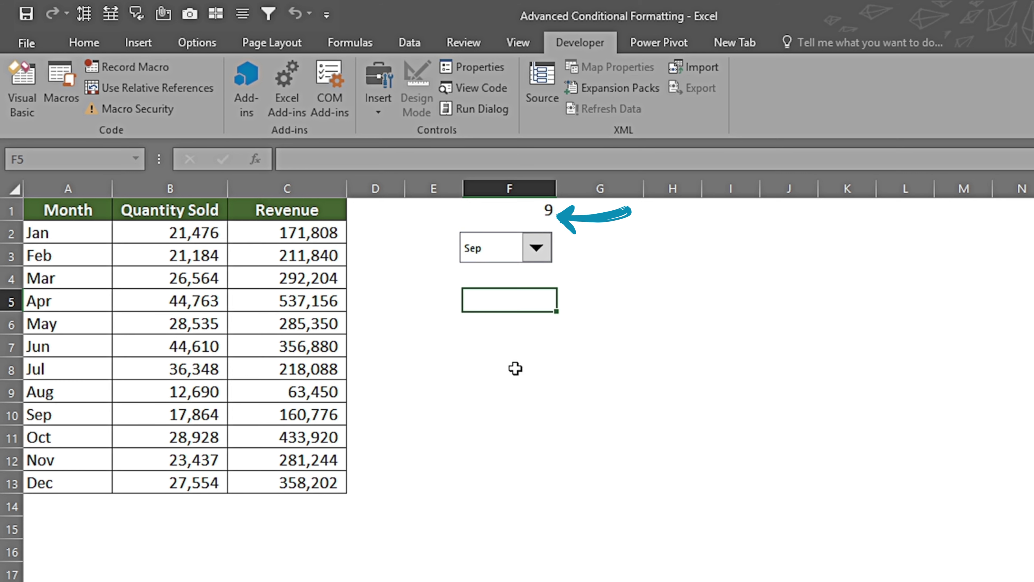
Step: Begin a formula in cell F6 with =MONTH(1&$A2), locking only the column of the month reference
key(Down)
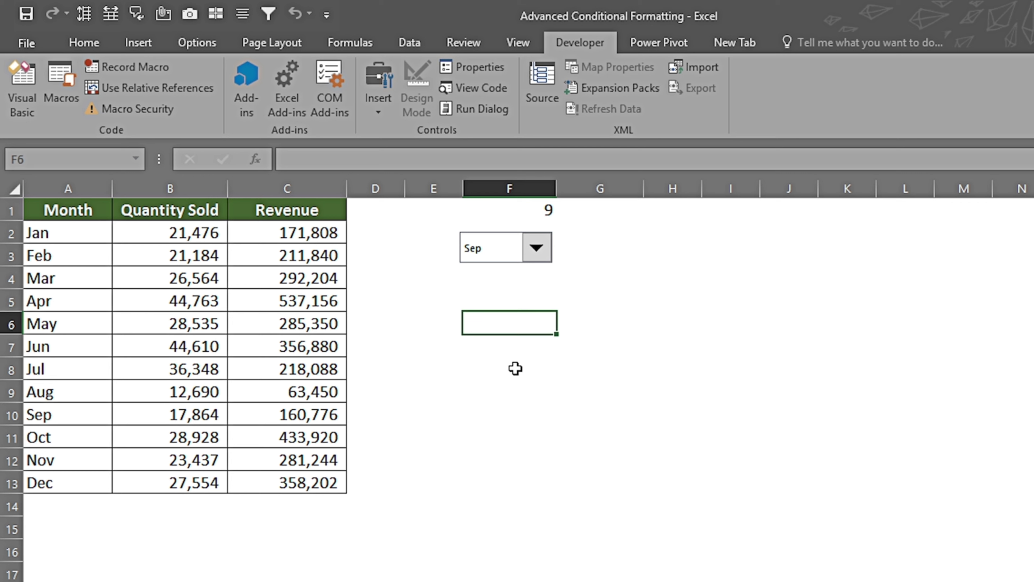
text(=mont)
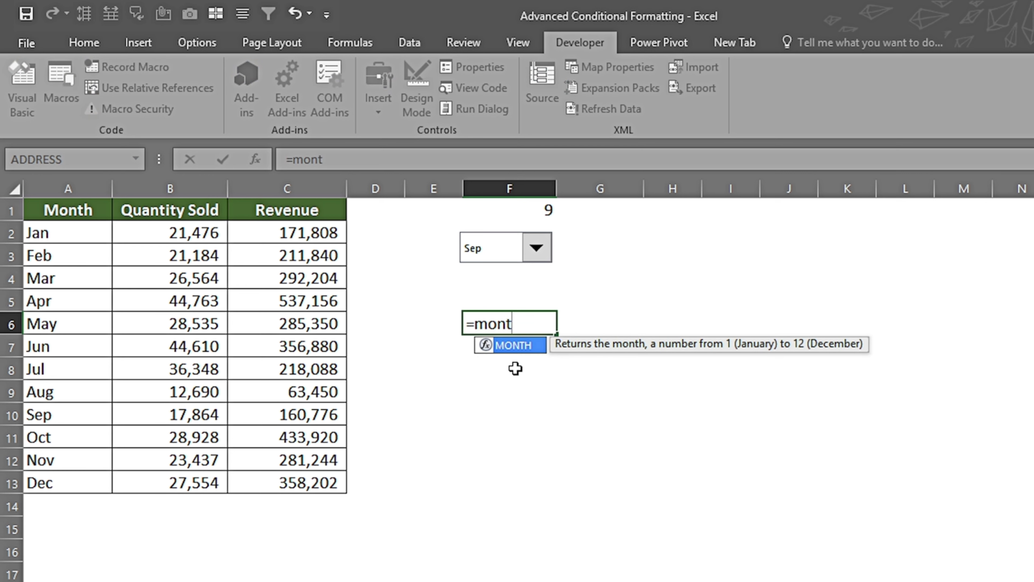
key(Tab)
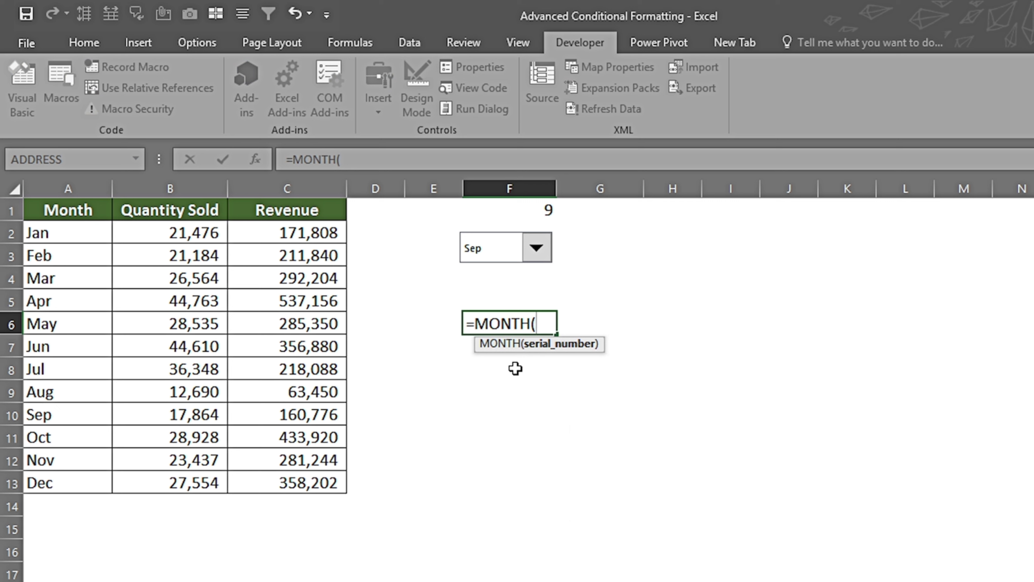
text(1&)
click(63, 231)
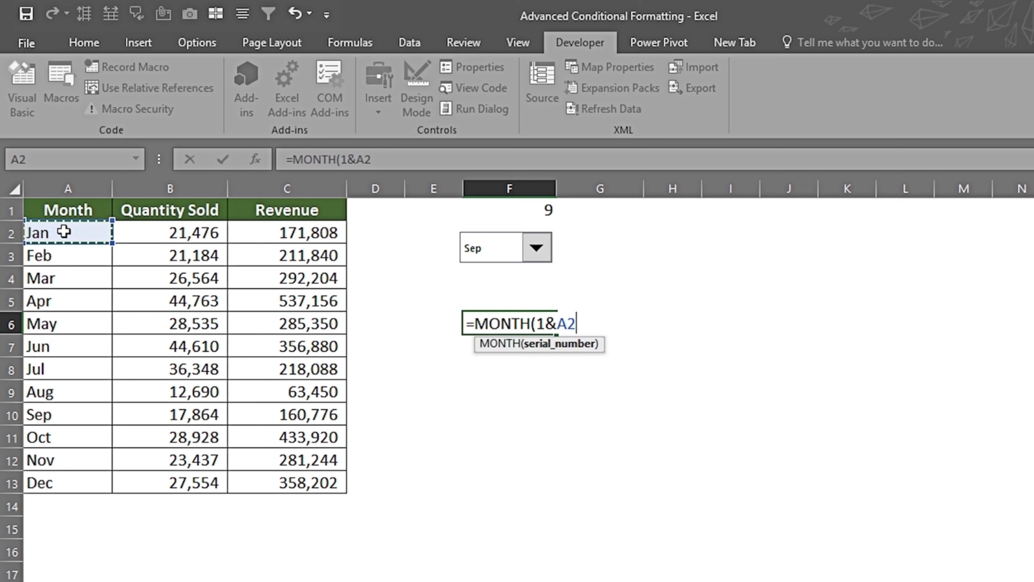
key(F4)
key(F4)
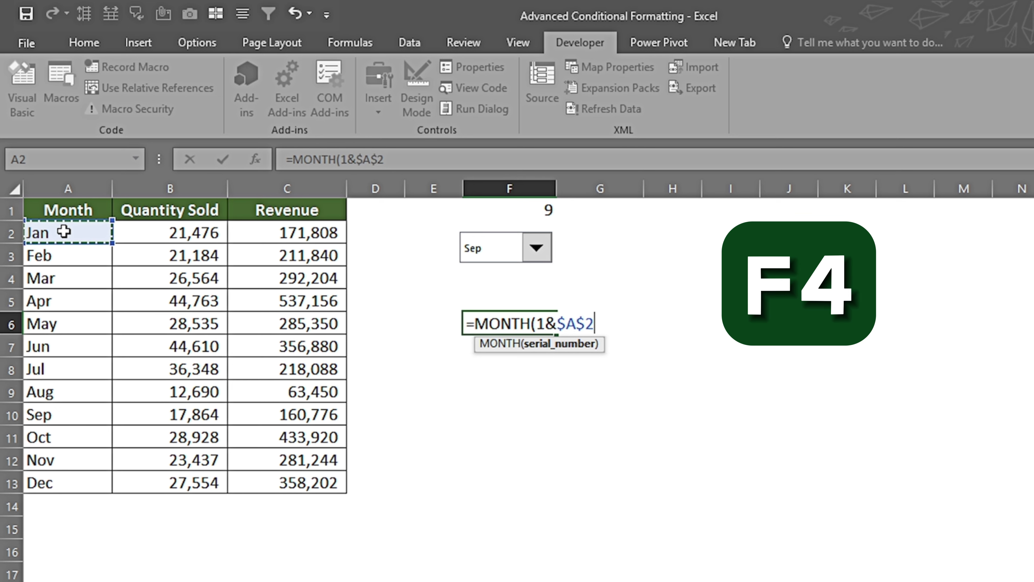
key(F4)
text())
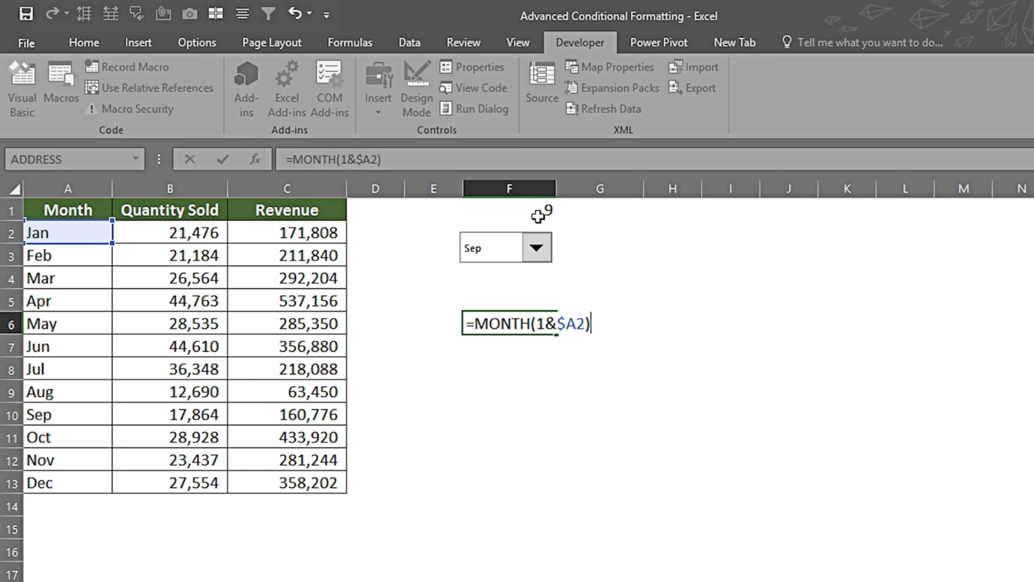
Step: Complete the F6 formula with a less-than-or-equal comparison to the linked cell, <=$F$1, and enter it
text(<=)
click(541, 208)
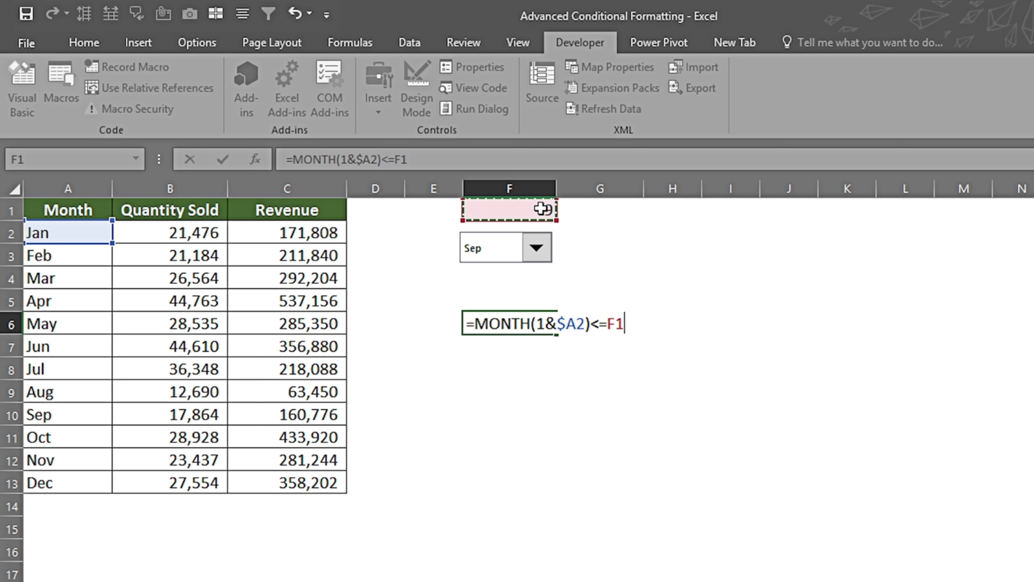
key(F4)
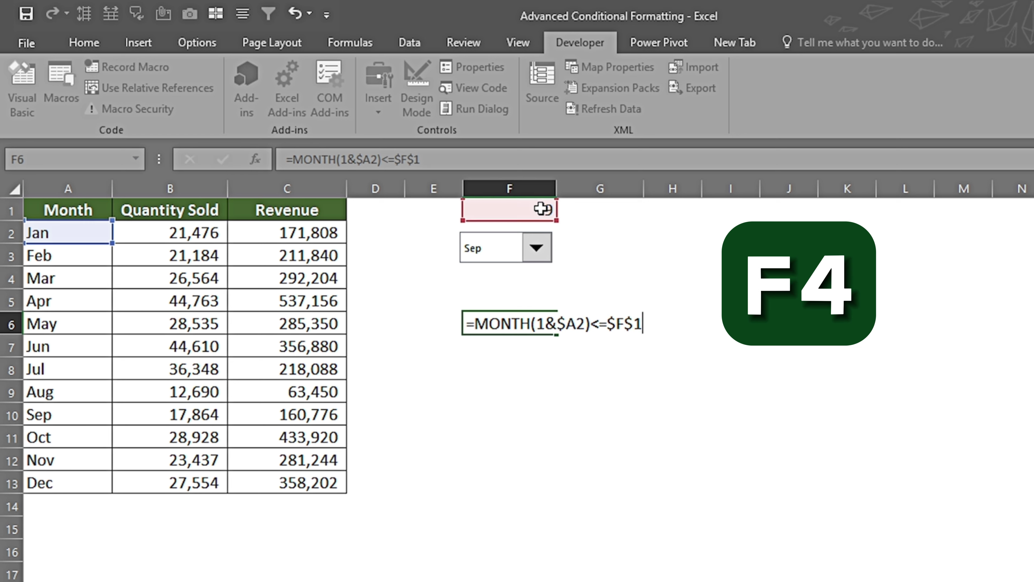
key(Return)
Step: Copy the full formula text from cell F6 and leave the cell's editing mode
key(Up)
key(F2)
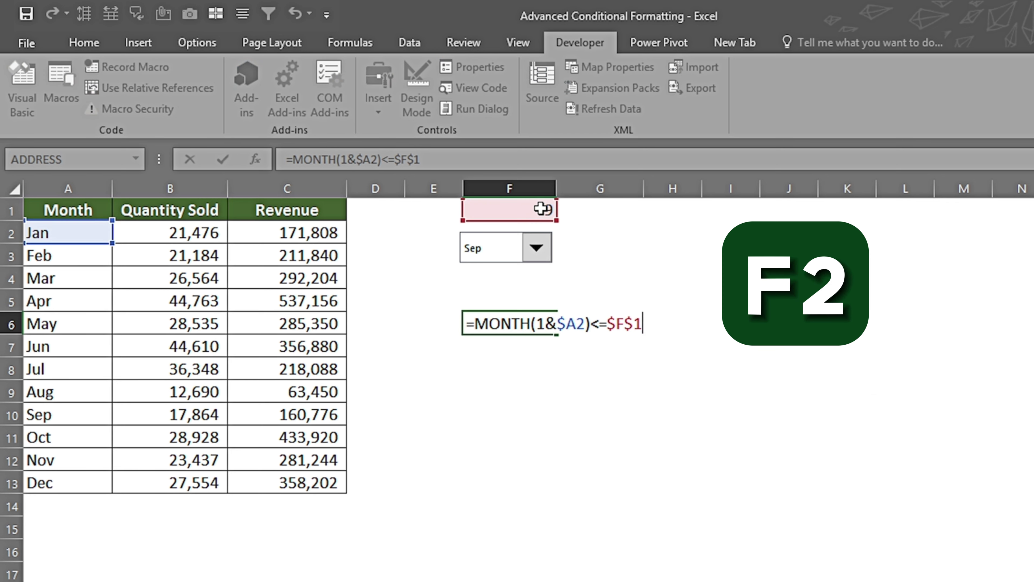
key(shift+Home)
key(Escape)
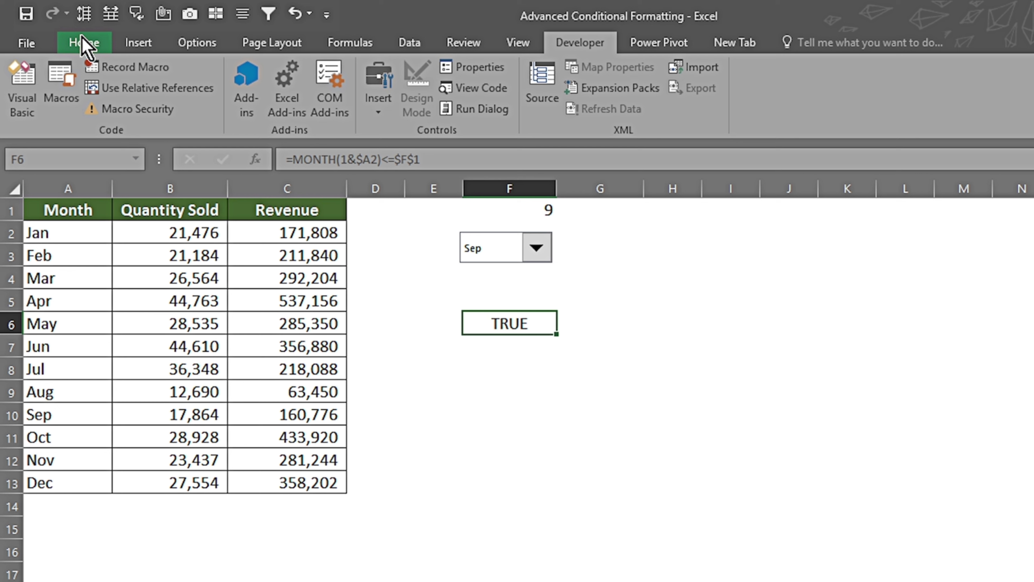
Step: Create a formula-based conditional formatting rule for the range A2:C13 using =MONTH(1&$A2)<=$F$1
click(86, 44)
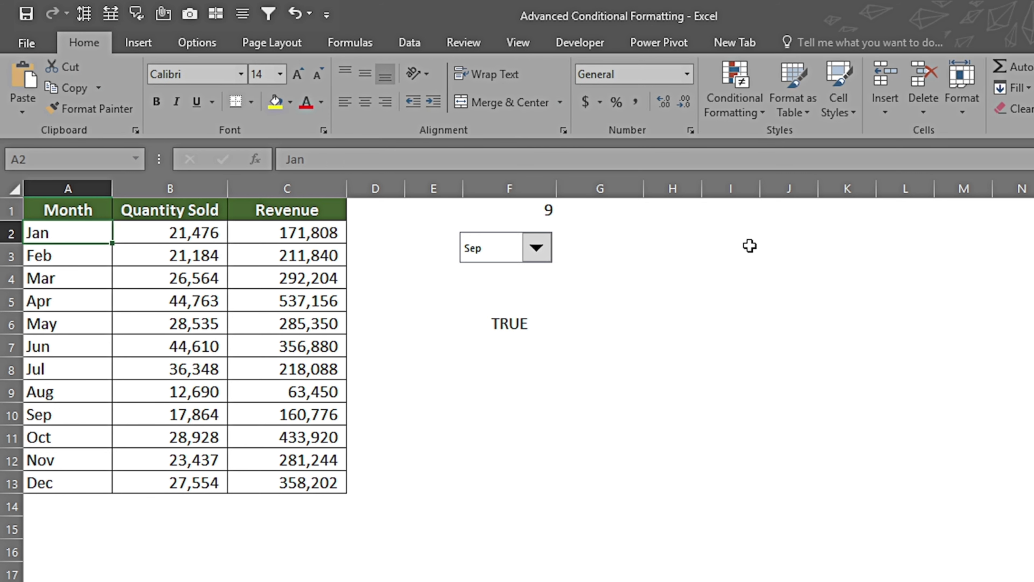
key(ctrl+shift+Right)
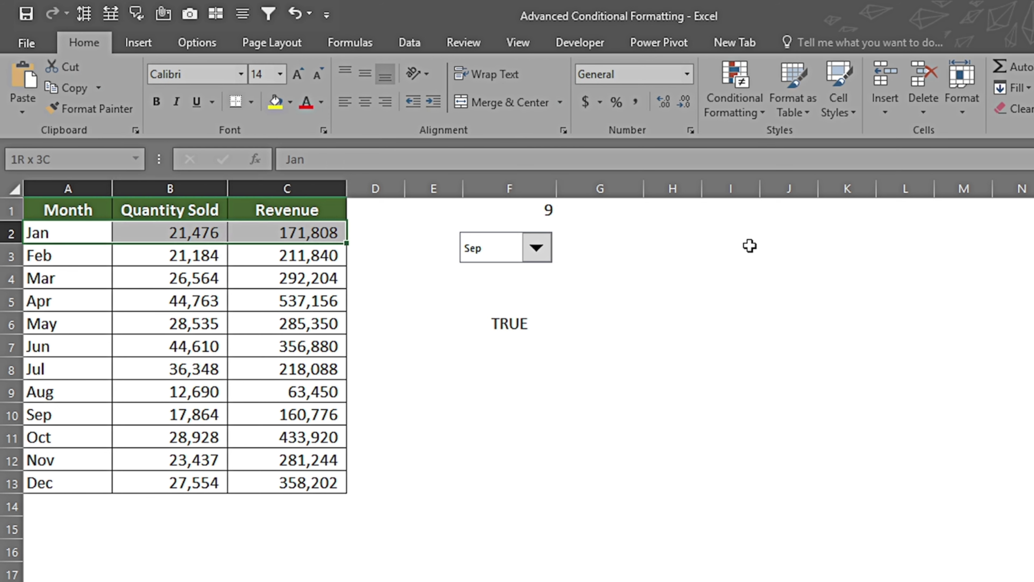
key(ctrl+shift+Down)
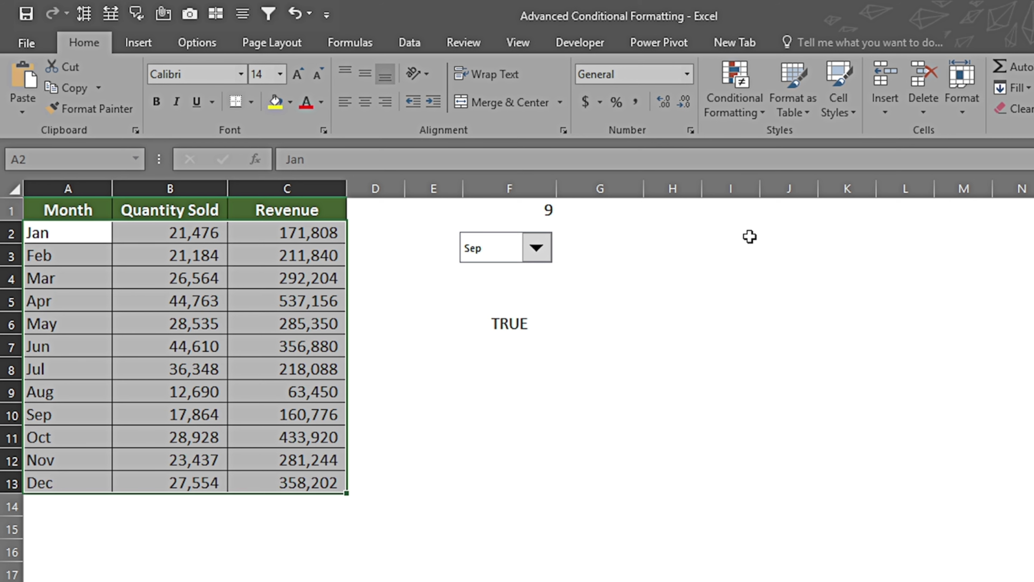
click(756, 118)
click(754, 341)
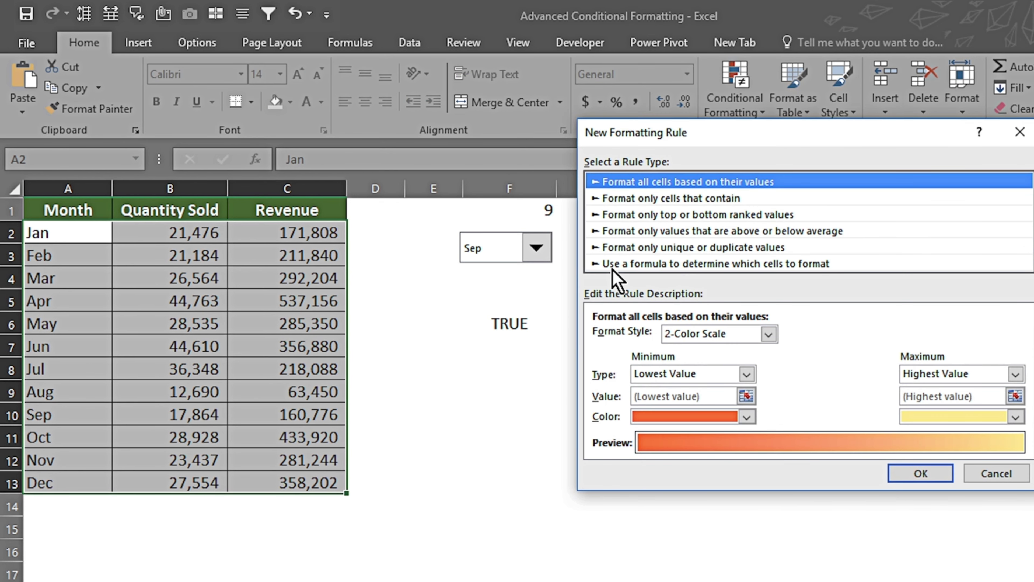
click(710, 265)
click(625, 336)
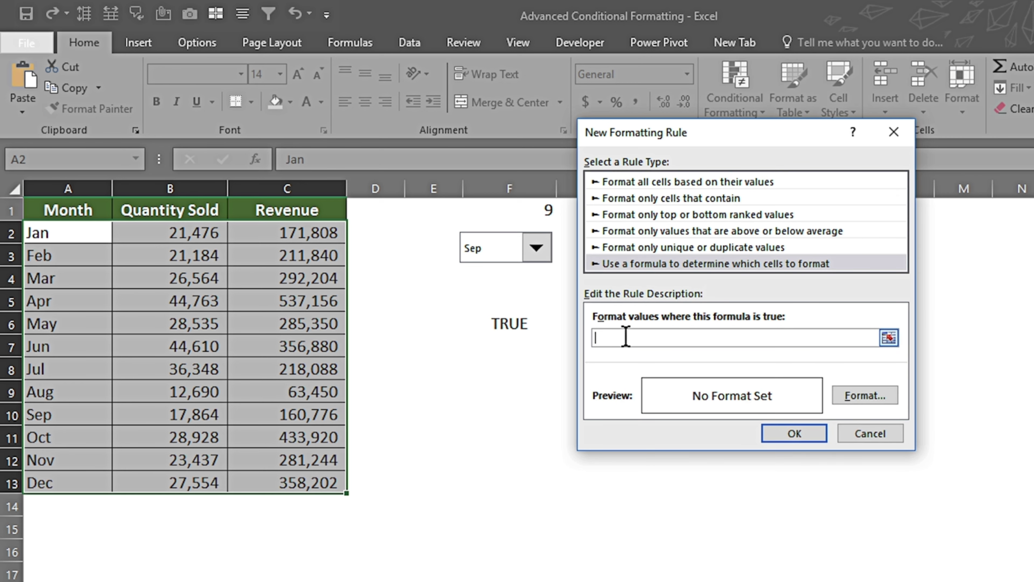
text(=MONTH($A$2)=$F$1)
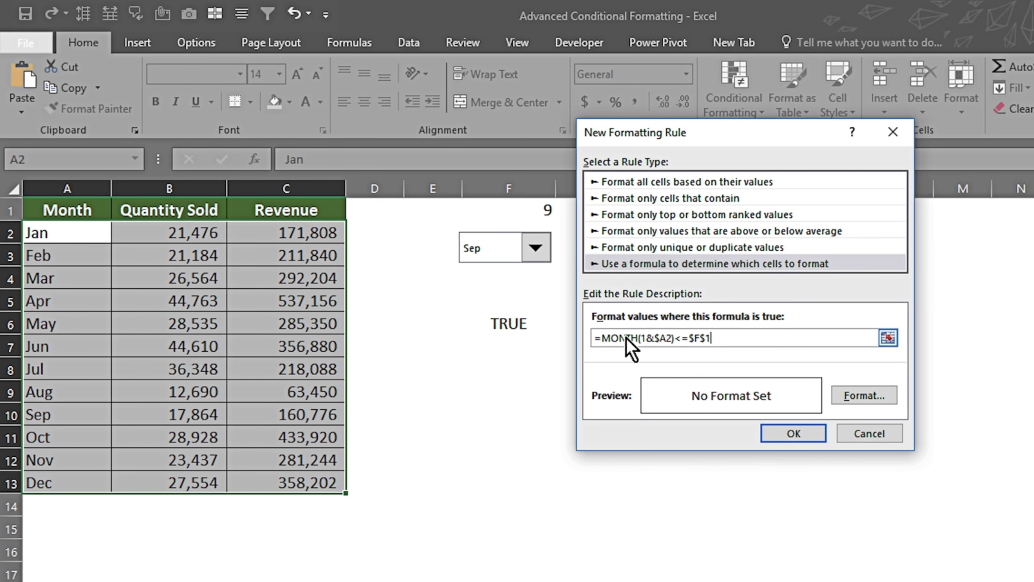
Step: Give the new rule a light orange background fill and apply it to the table
click(862, 396)
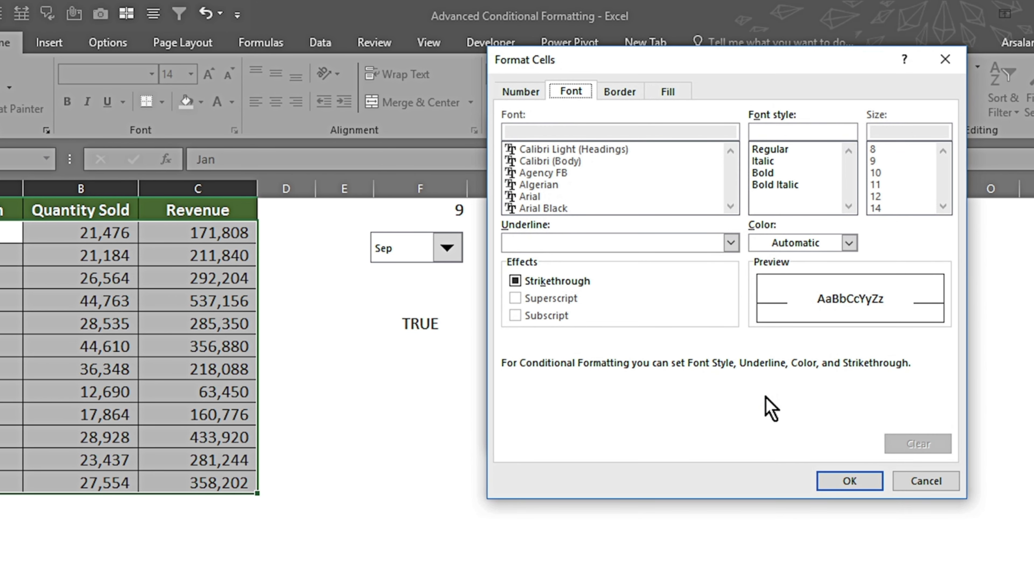
click(669, 91)
click(600, 199)
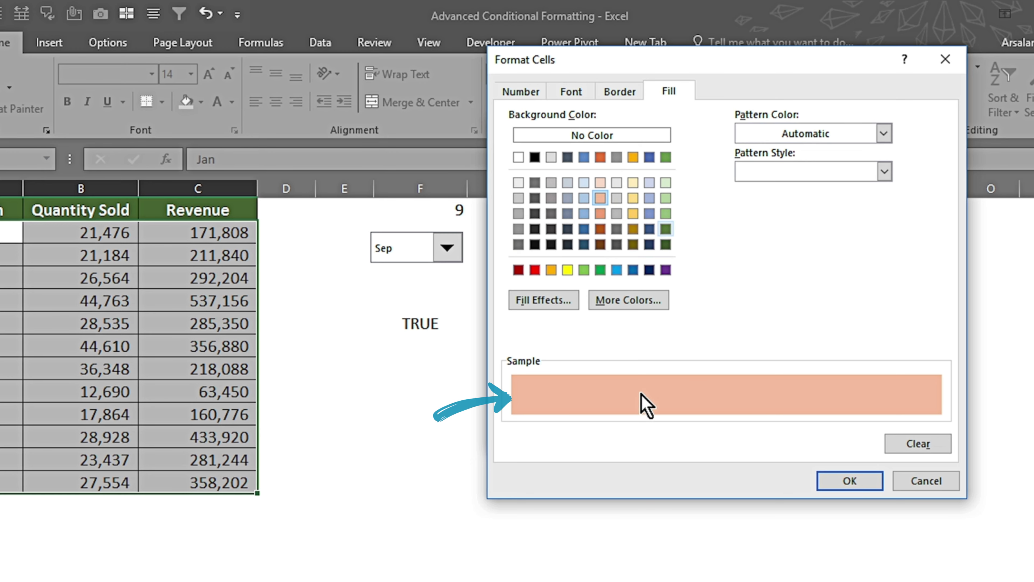
click(847, 482)
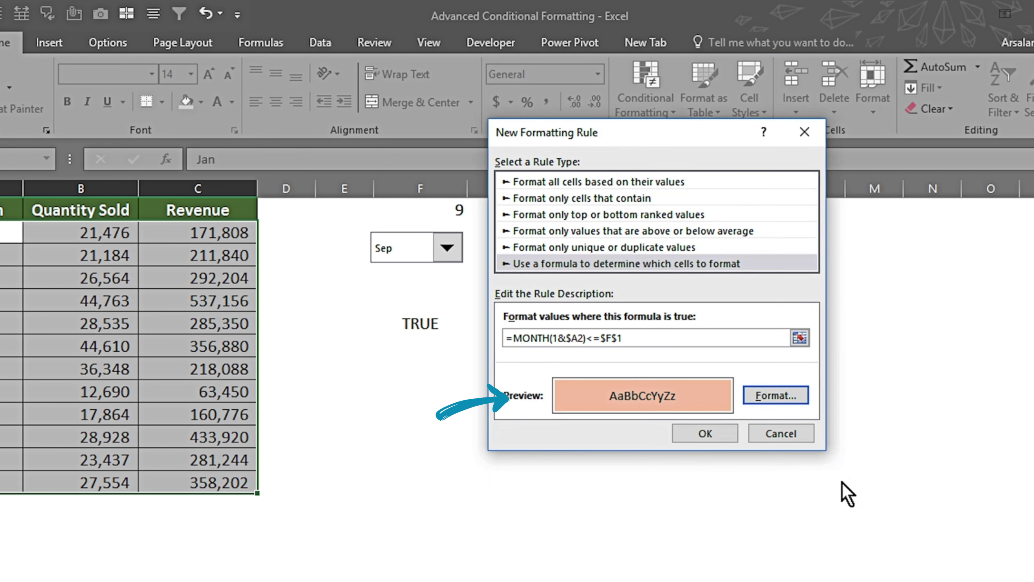
click(711, 433)
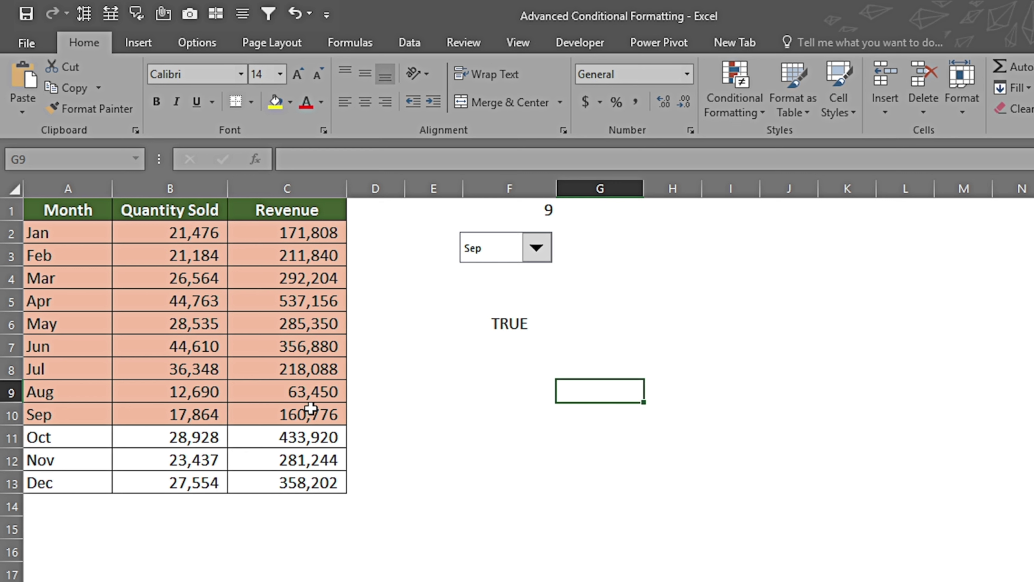
Step: Test the row highlighting by choosing different months in the drop-down, including Jun
click(536, 247)
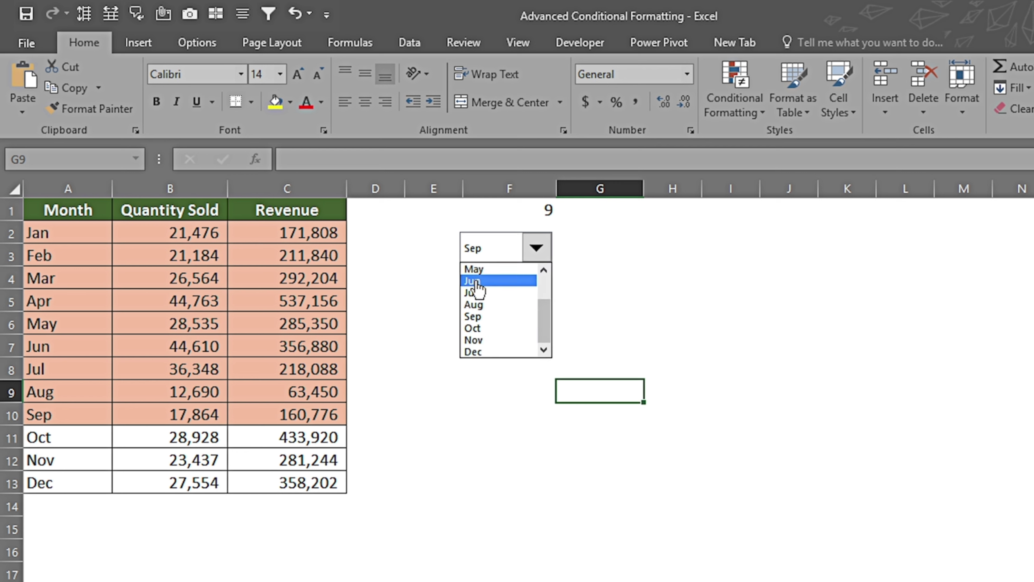
click(477, 282)
click(539, 247)
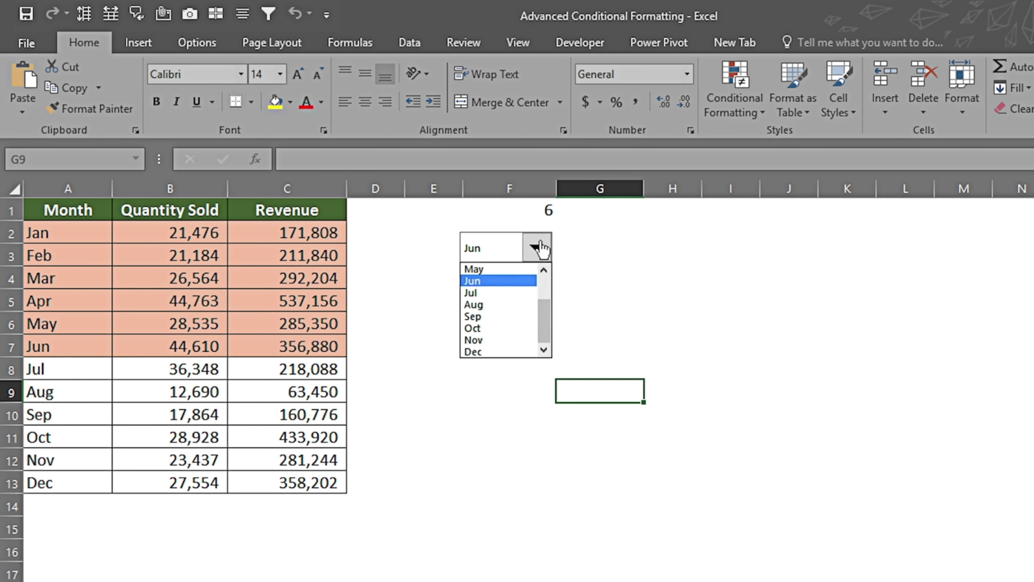
click(544, 269)
click(543, 269)
click(544, 270)
click(486, 293)
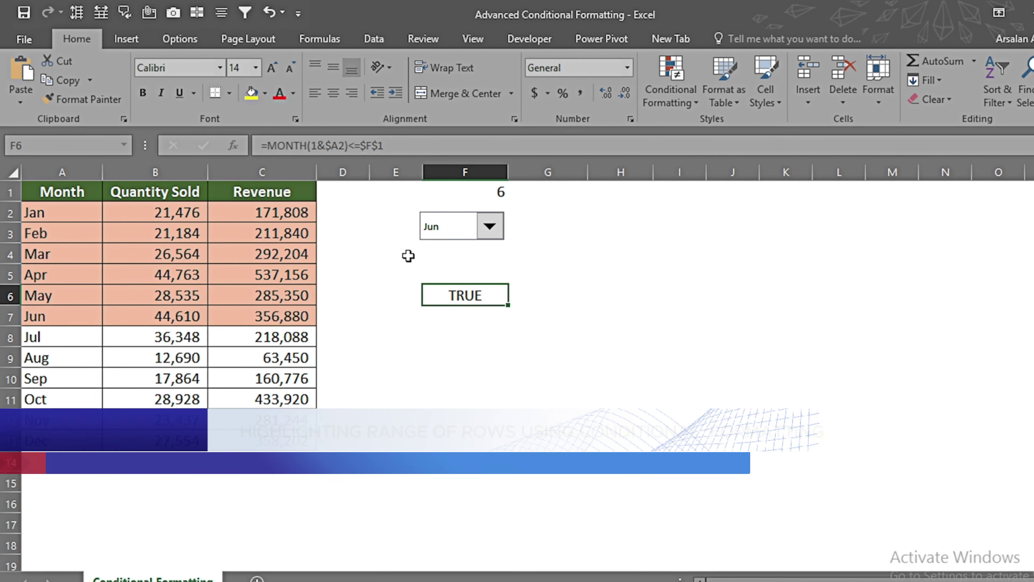
Step: Copy the month drop-down control and paste the duplicate at cell H3
right_click(472, 240)
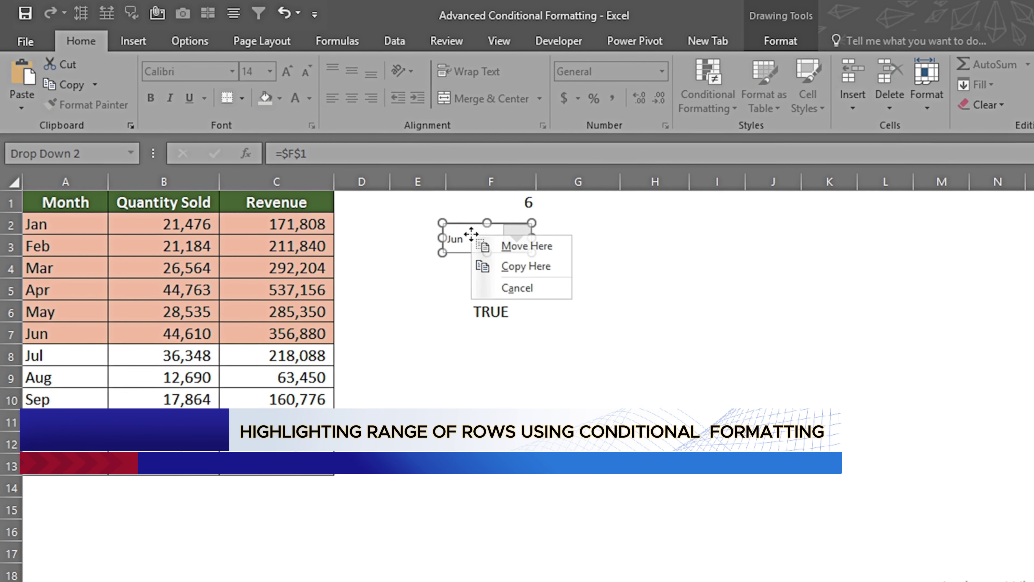
right_click(454, 233)
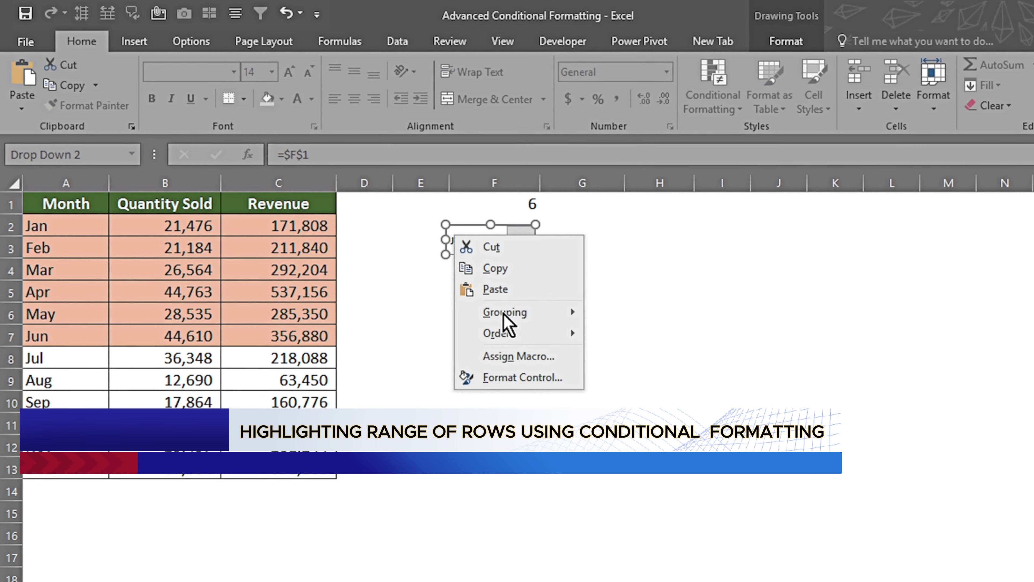
click(506, 272)
click(660, 247)
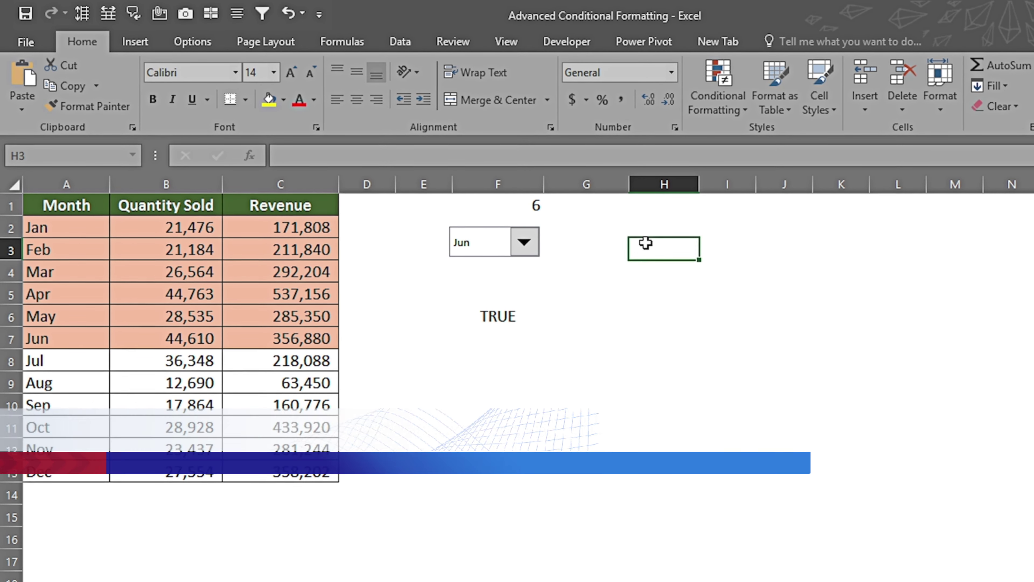
key(ctrl+v)
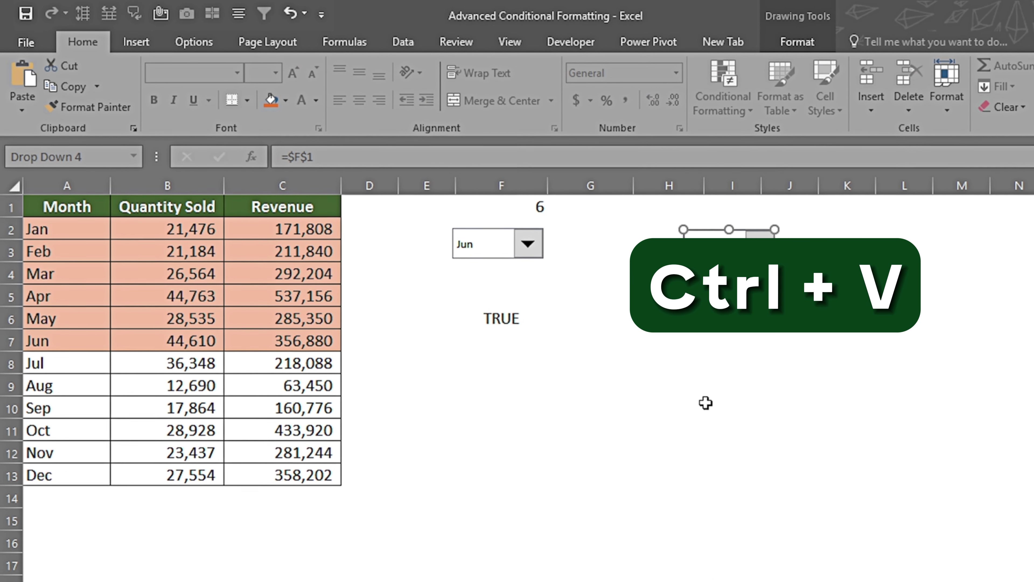
Step: Link the duplicated month drop-down control to cell H1
click(660, 246)
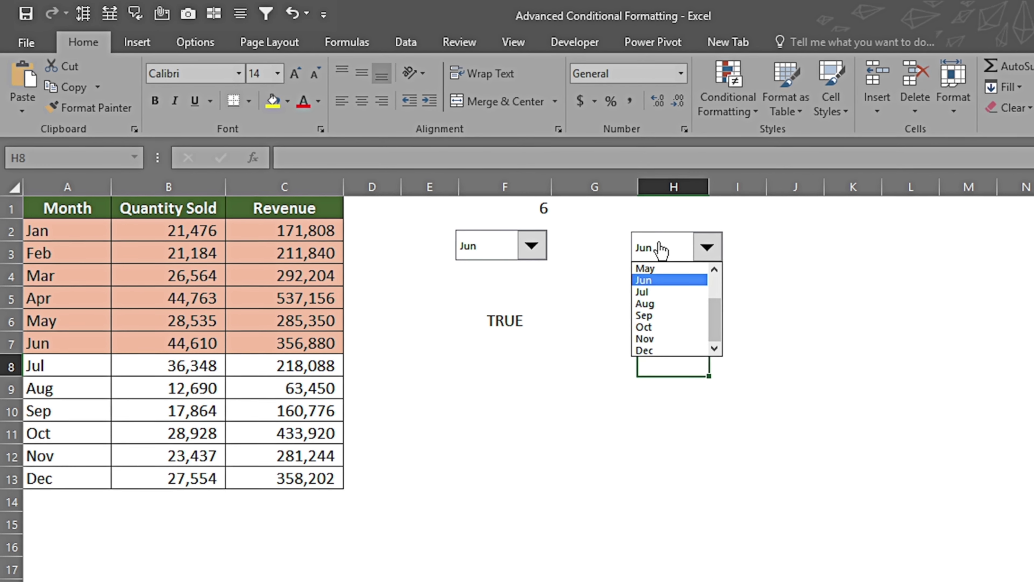
click(659, 246)
right_click(663, 250)
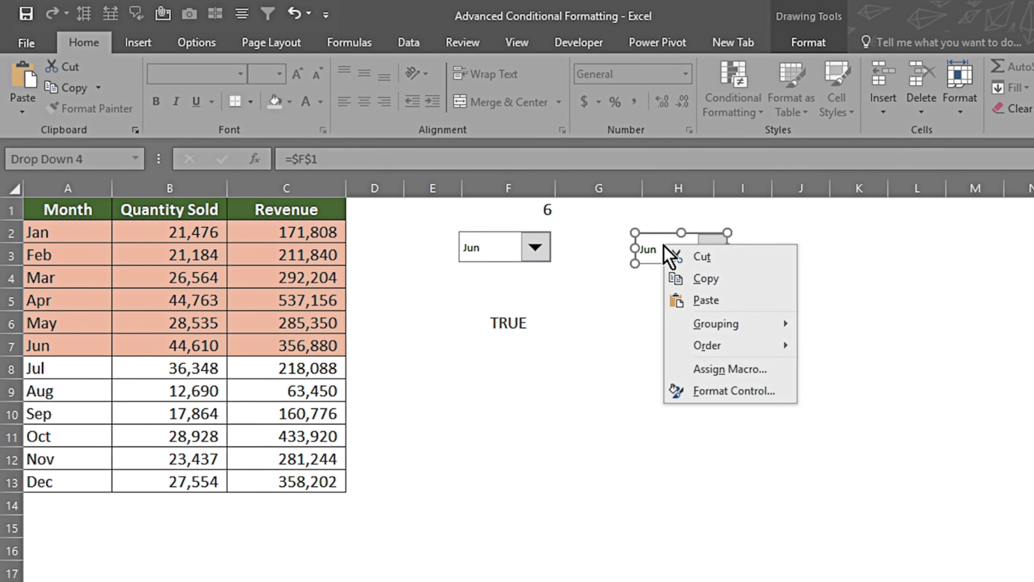
click(656, 388)
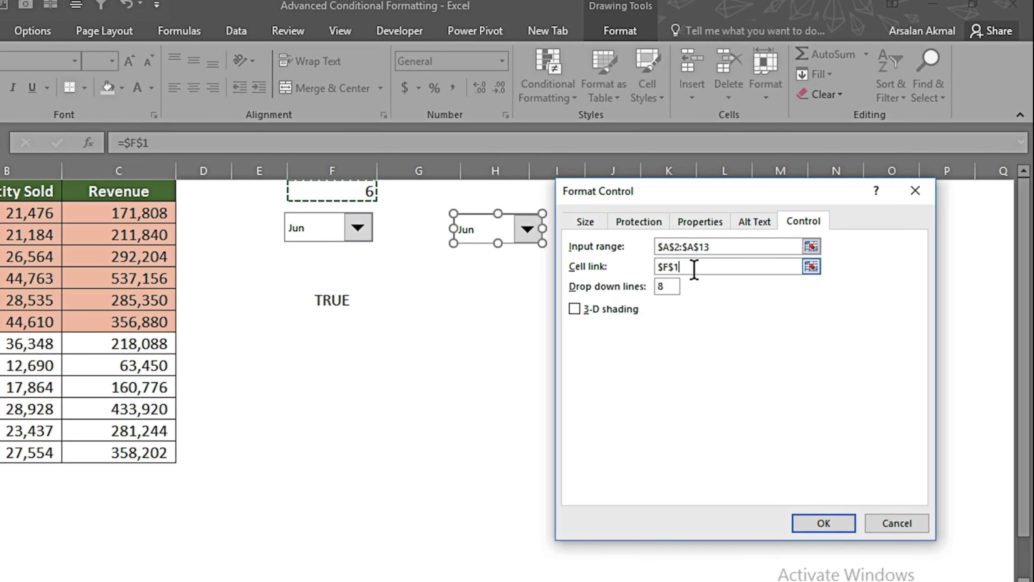
key(BackSpace)
key(BackSpace)
key(BackSpace)
key(BackSpace)
drag(675, 194, 670, 239)
click(507, 199)
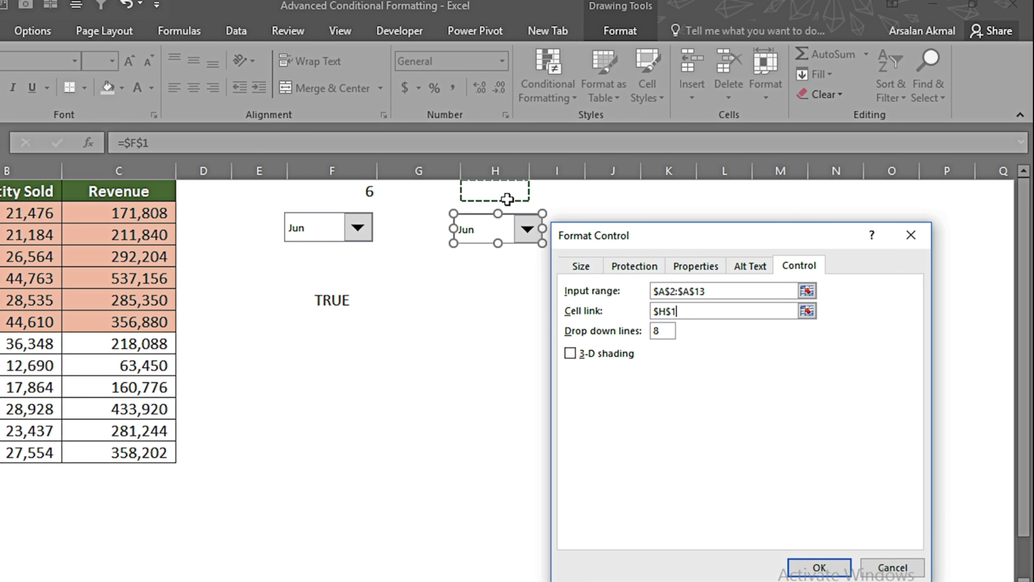
click(820, 568)
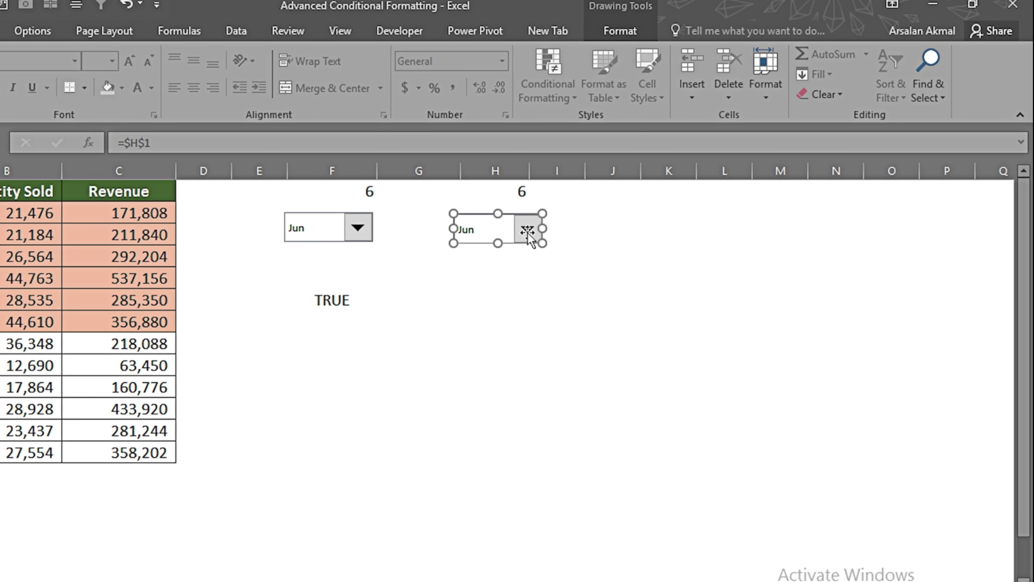
Step: Choose Aug in the duplicated drop-down and May in the original one
click(508, 314)
click(529, 230)
click(475, 283)
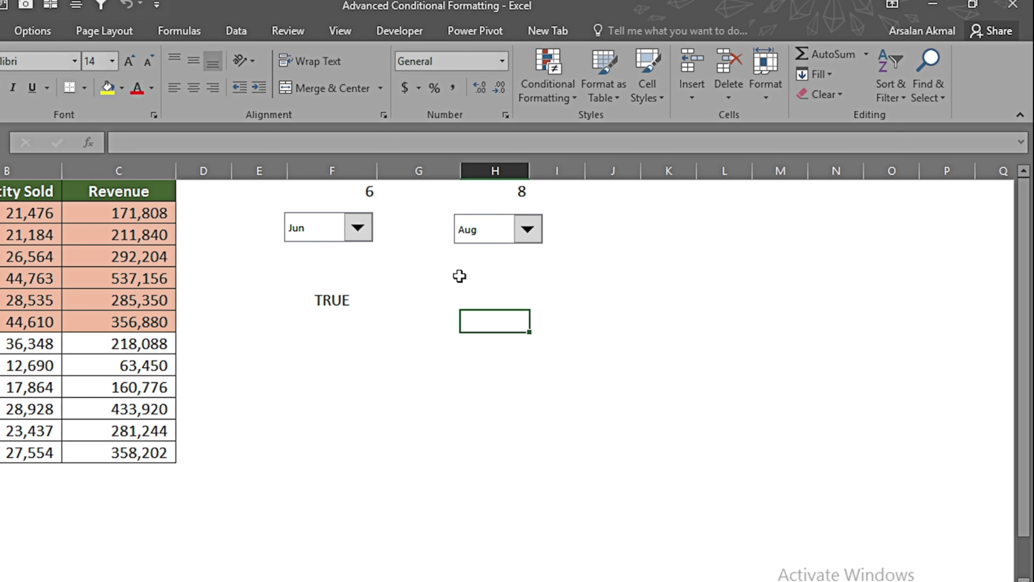
click(357, 228)
click(302, 247)
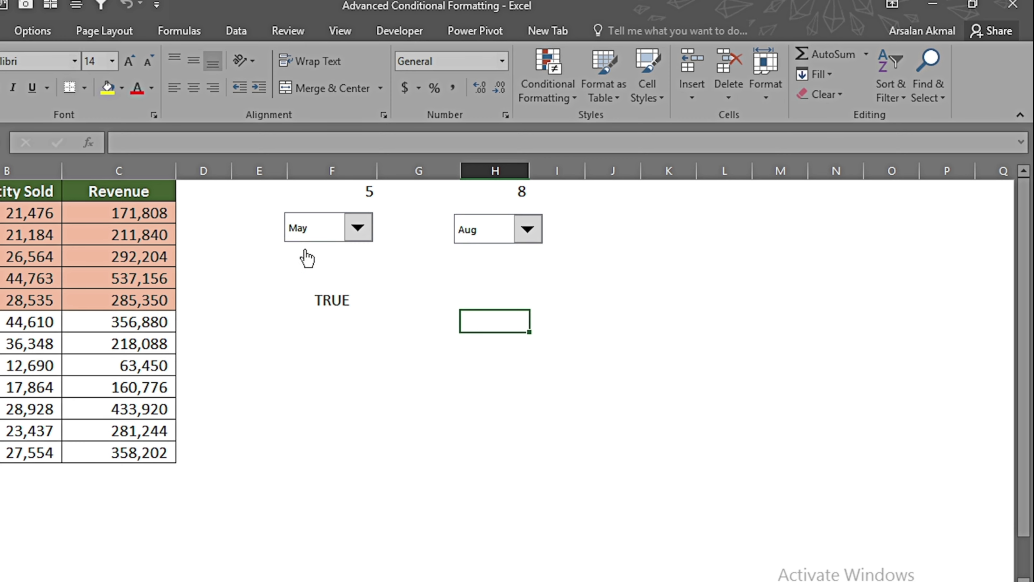
Step: Extend the formula in F6 with a comma and a copy of its condition MONTH(1&$A2)<=$F$1
click(332, 300)
key(F2)
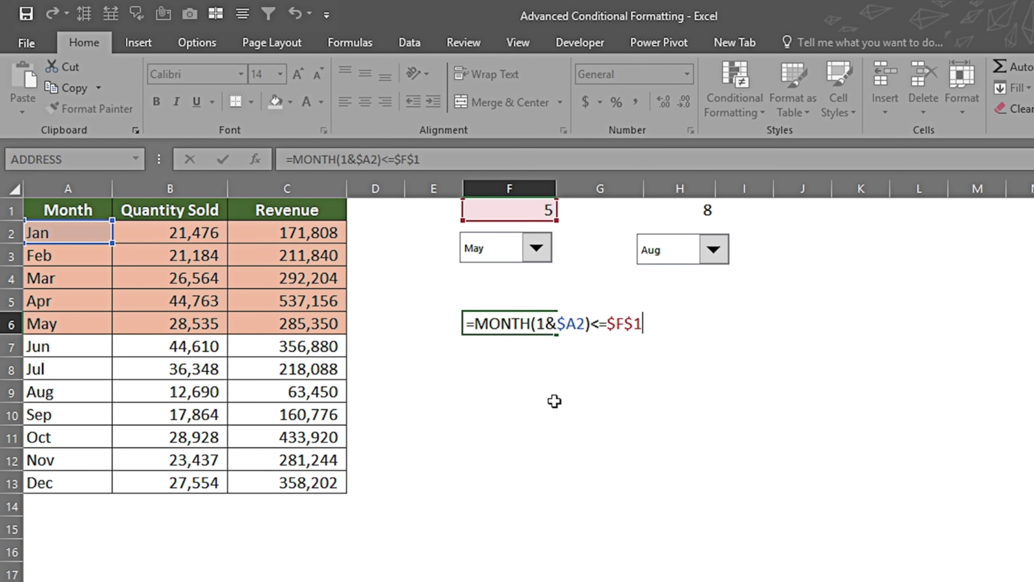
key(shift+Left)
key(shift+Left)
key(shift+Left)
key(shift+Left)
key(shift+Left)
key(shift+Left)
key(shift+Left)
key(shift+Left)
key(shift+Left)
key(shift+Left)
key(shift+Left)
key(shift+Left)
key(shift+Left)
key(shift+Left)
key(shift+Left)
key(shift+Left)
key(shift+Left)
key(shift+Left)
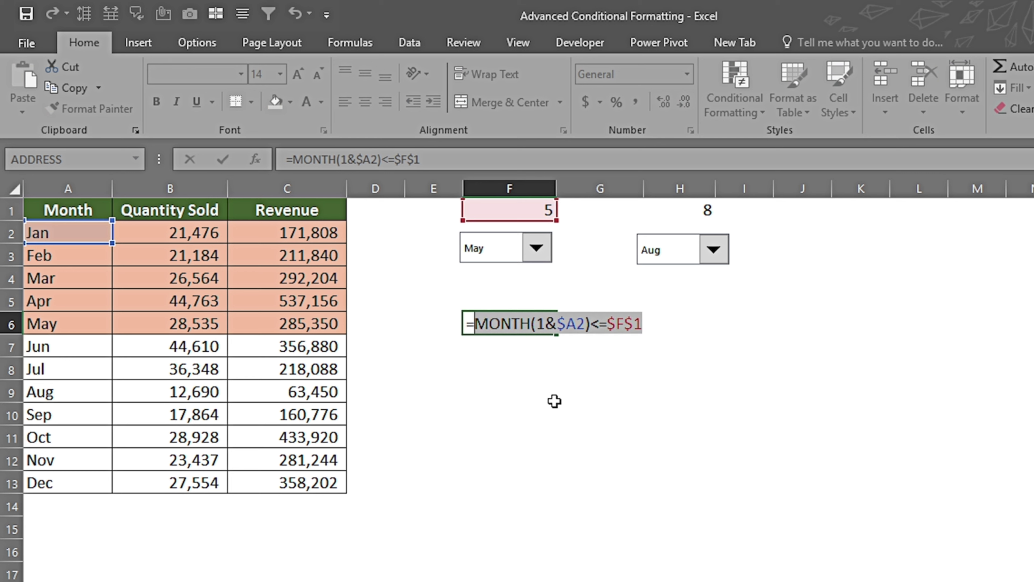
key(Right)
key(Right)
key(Right)
key(Right)
key(Right)
key(Right)
key(Right)
key(Right)
key(Right)
key(Right)
key(Right)
key(Right)
key(Right)
key(Right)
key(Right)
key(Right)
key(Right)
key(Right)
text(,)
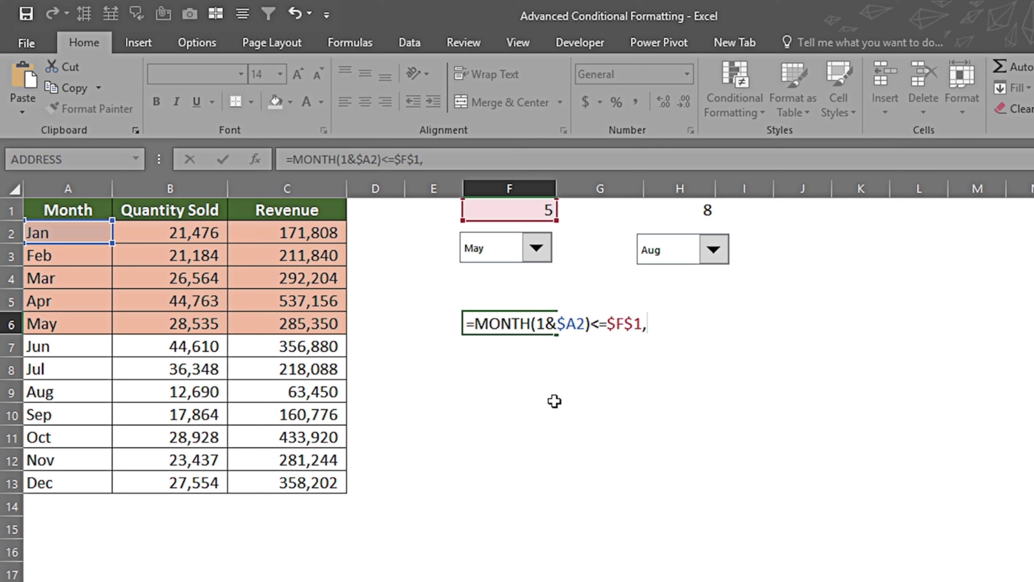
key(ctrl+v)
Step: Change the comparison operator in the first condition of the F6 formula to >=
click(485, 324)
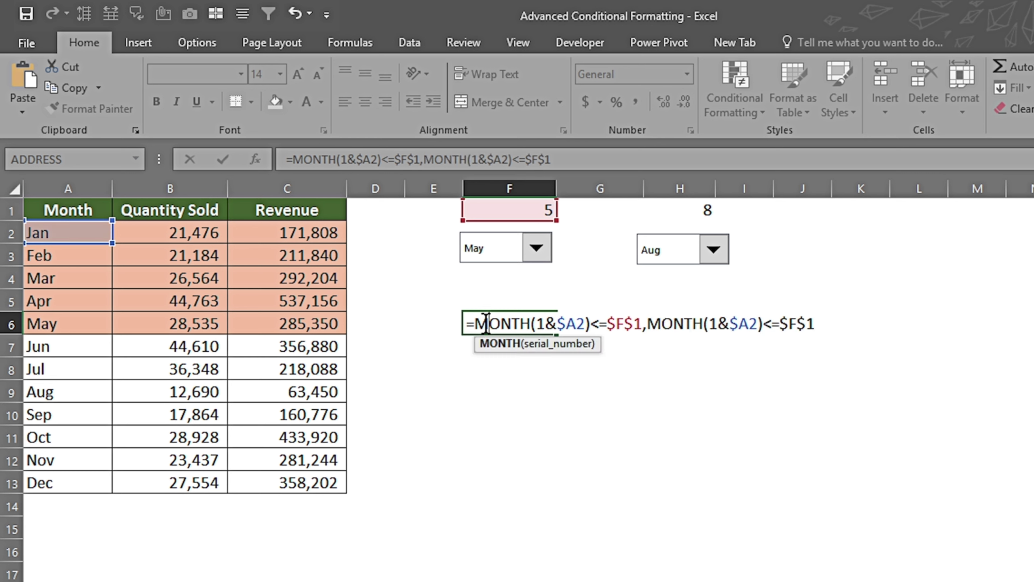
click(585, 324)
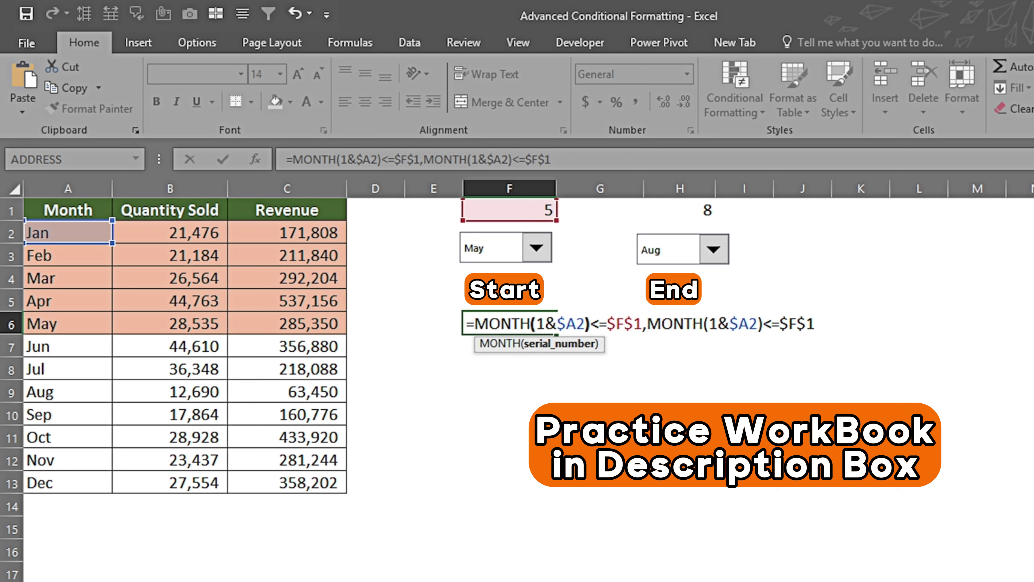
click(598, 325)
key(BackSpace)
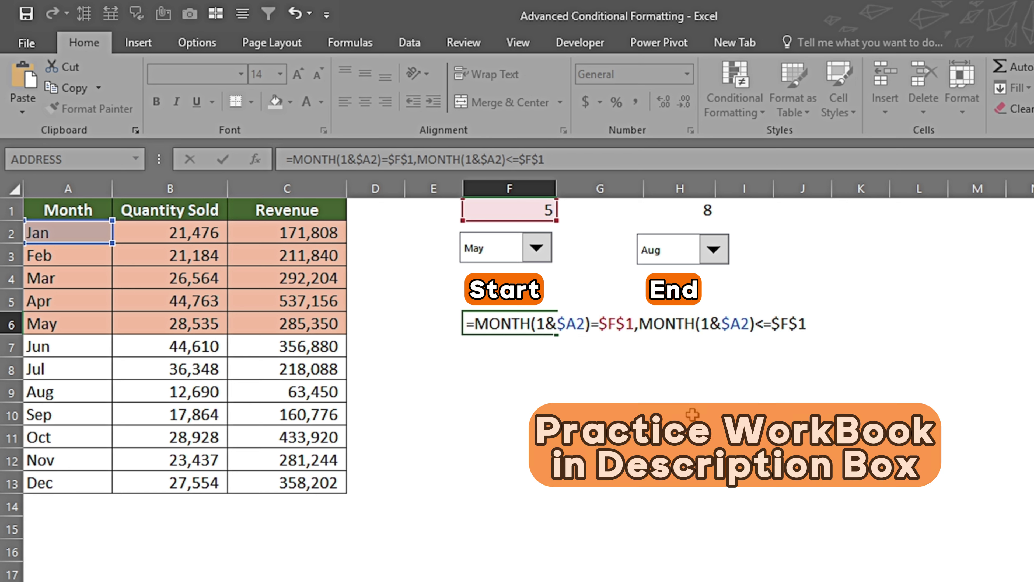
text(>)
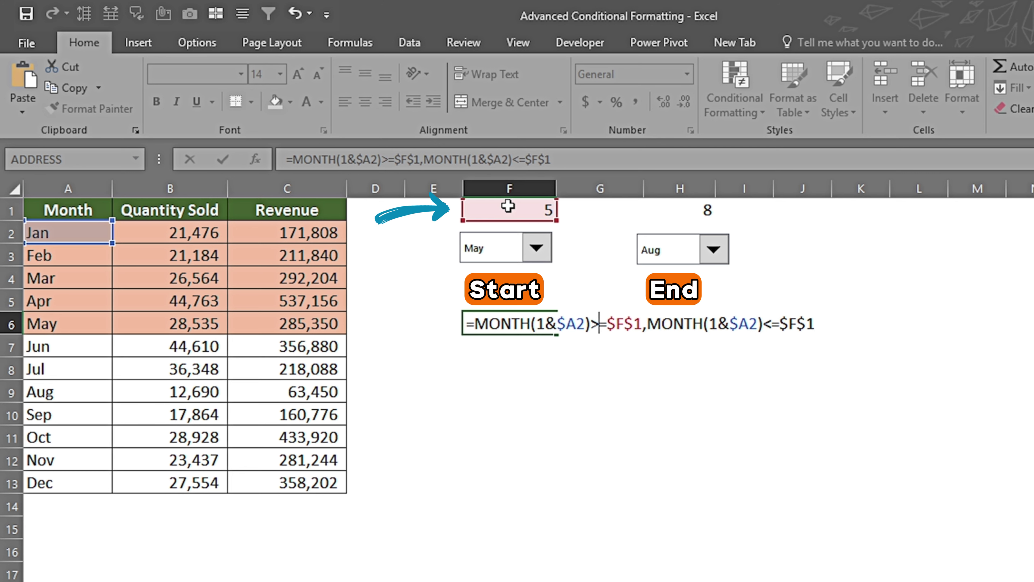
Step: Change the second condition's reference in the F6 formula to $H$1 and try to enter the formula
click(672, 324)
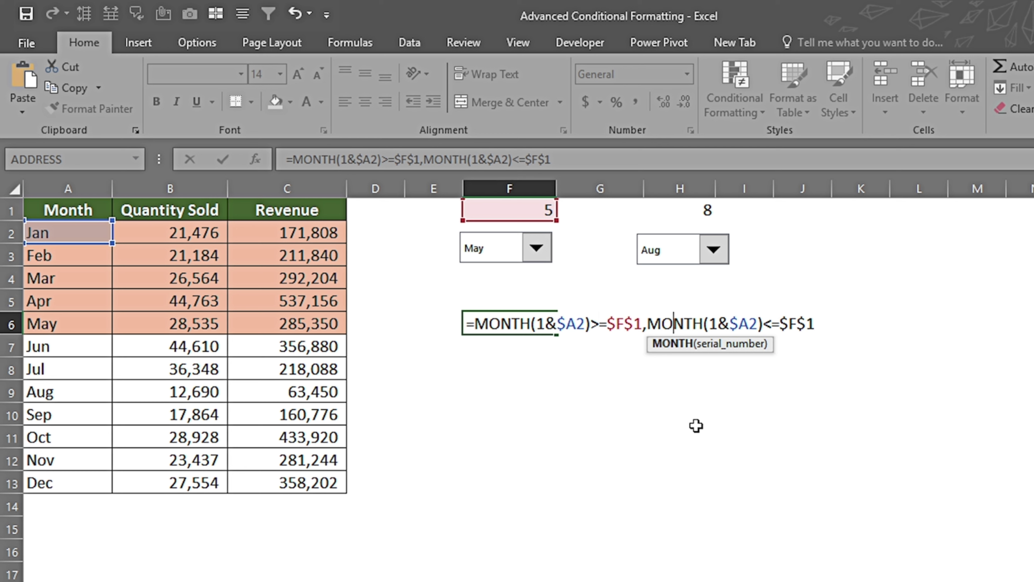
key(Right)
key(Right)
key(Right)
key(Right)
key(Right)
key(Right)
key(Right)
key(Right)
key(Right)
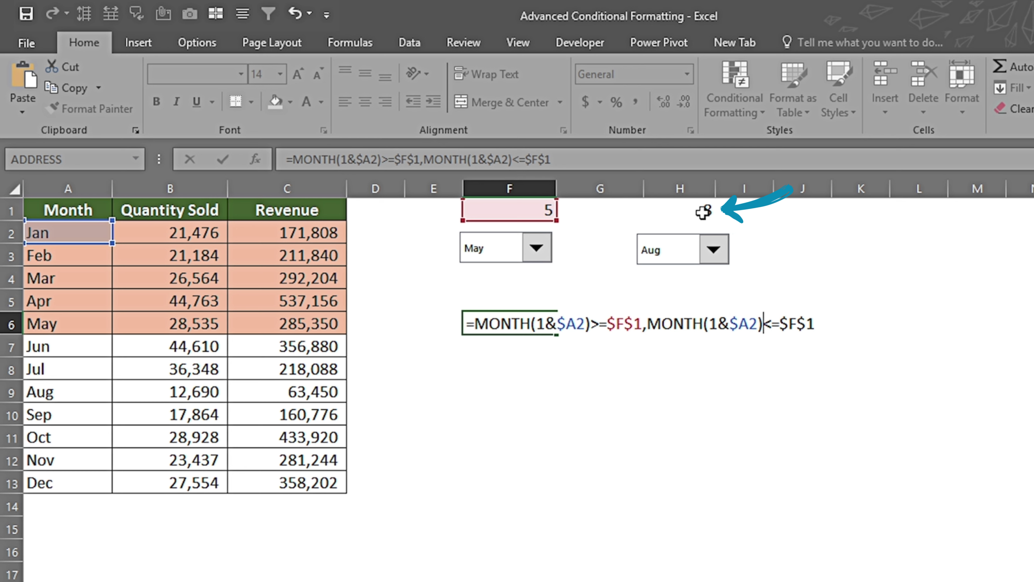
click(797, 323)
key(BackSpace)
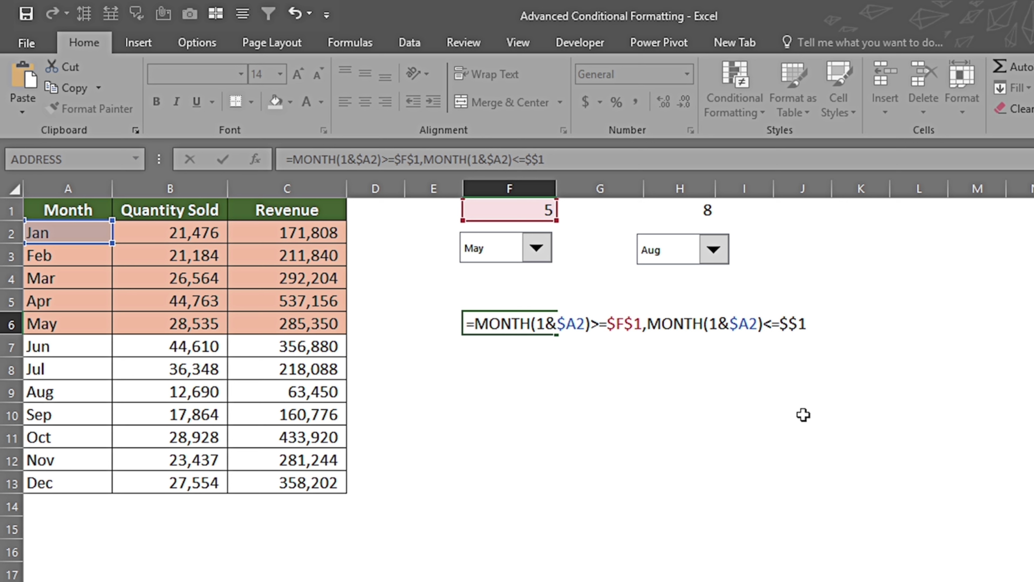
text(H)
key(Return)
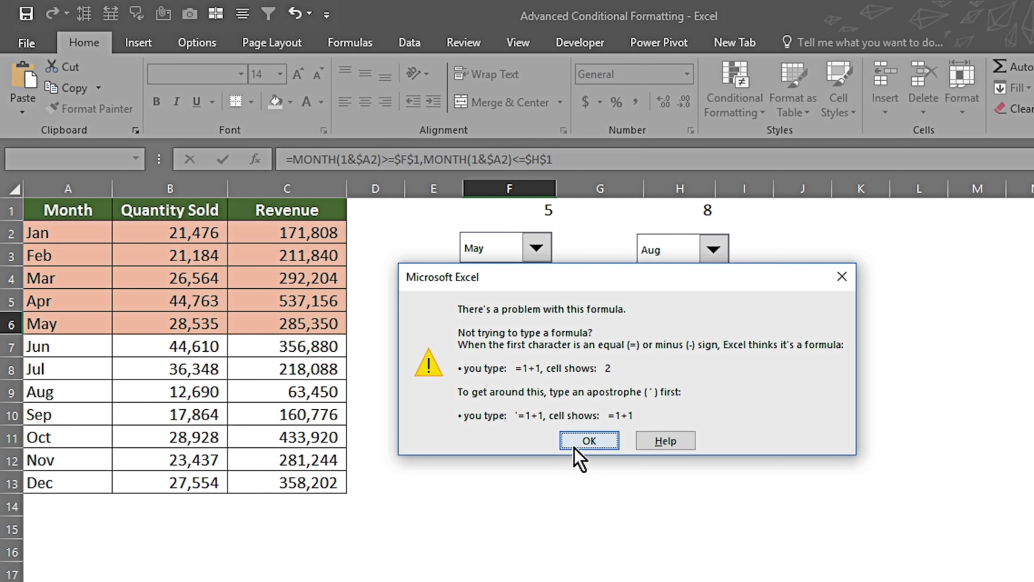
click(589, 440)
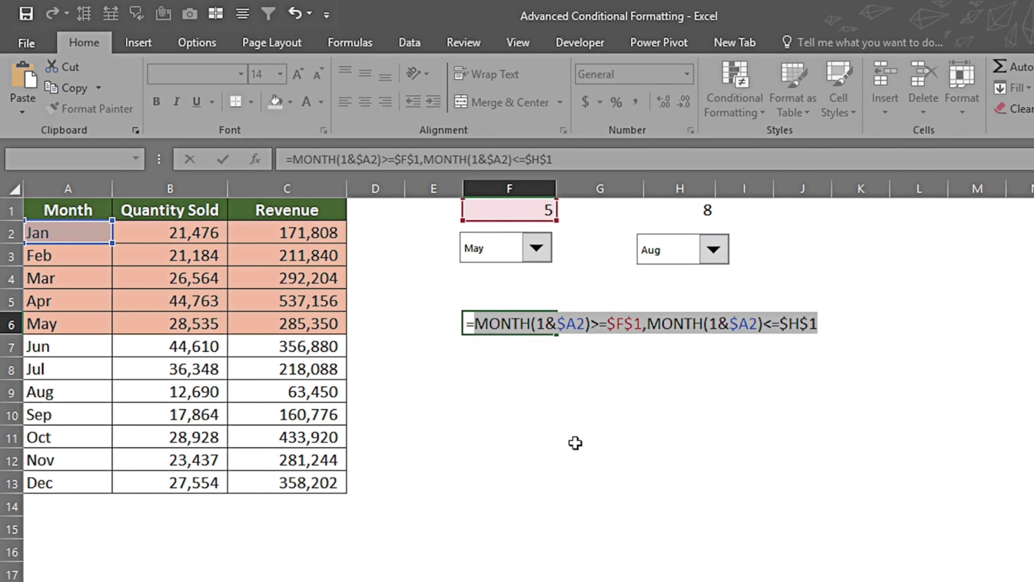
Step: Wrap both conditions in the AND function and enter =AND(MONTH(1&$A2)>=$F$1,MONTH(1&$A2)<=$H$1) in F6
key(Left)
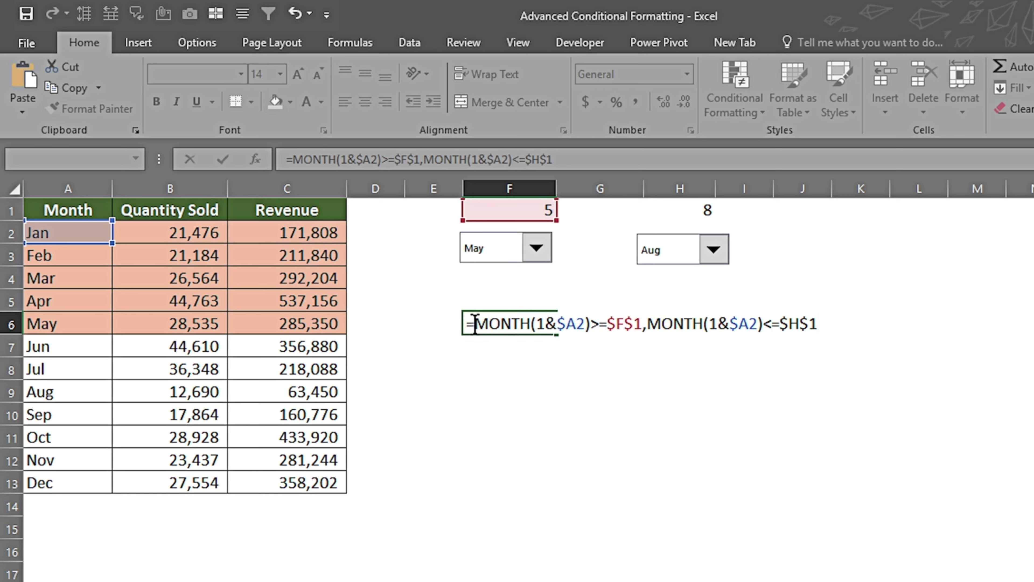
text(and)
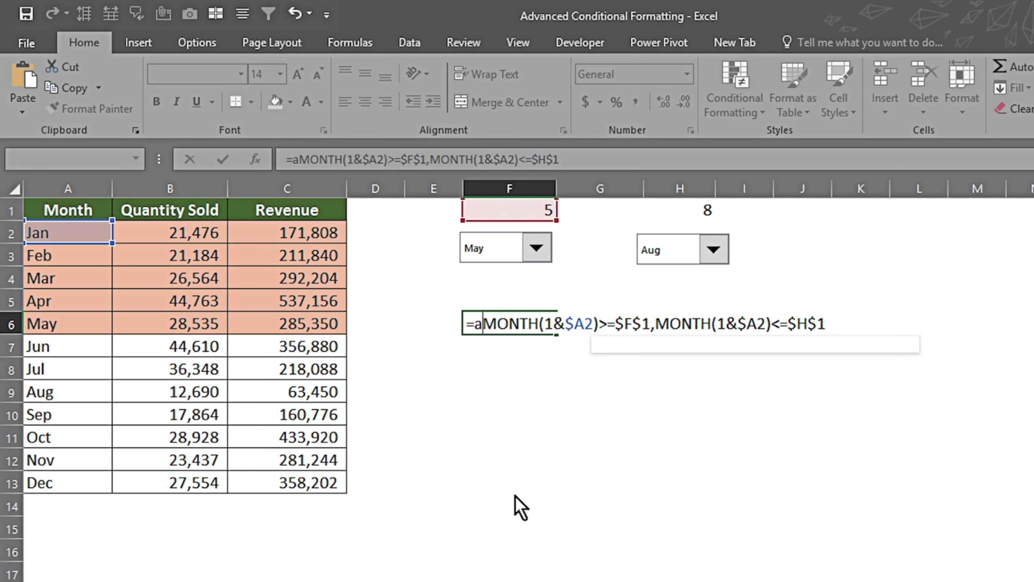
key(Tab)
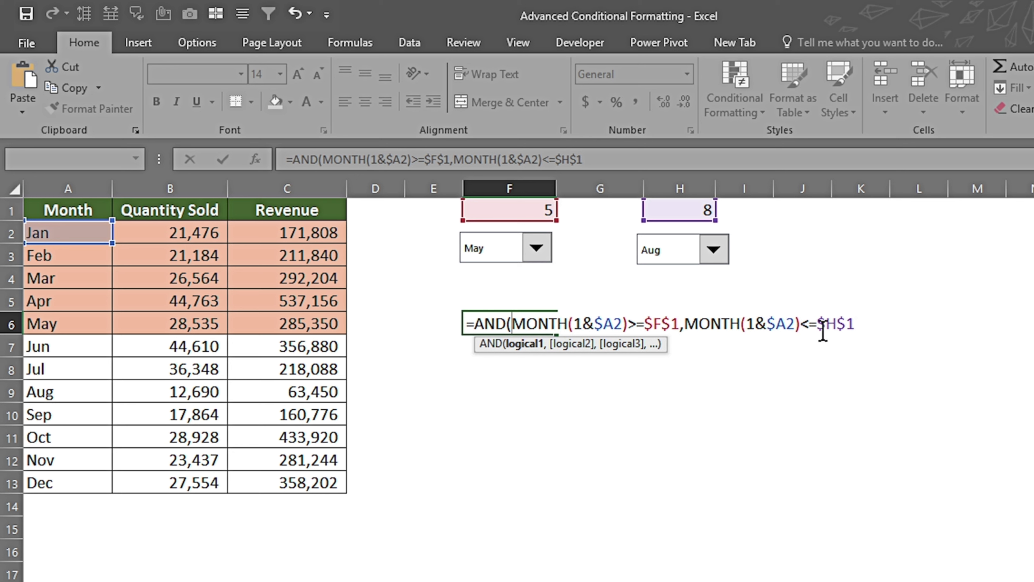
click(854, 323)
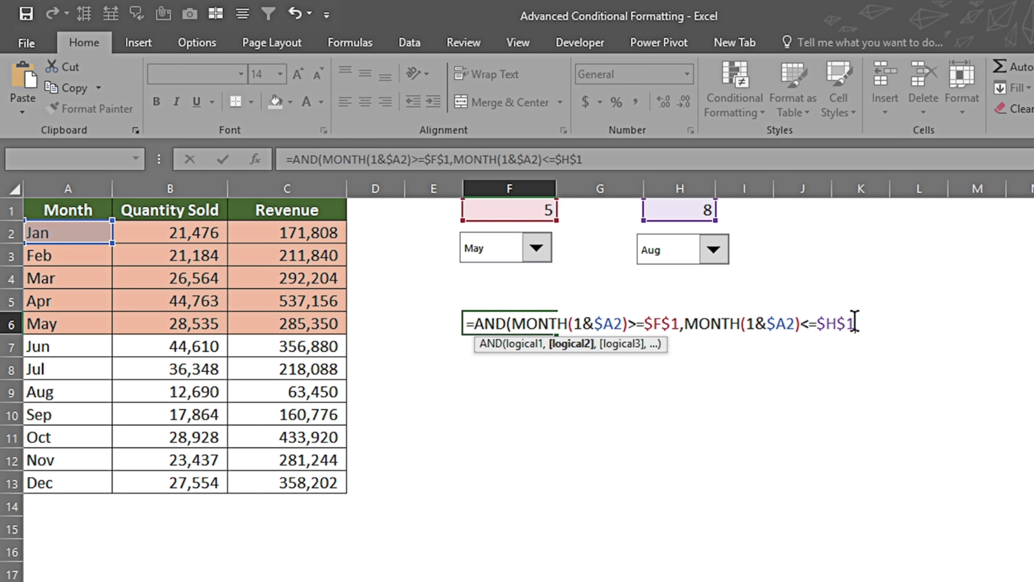
text())
key(Return)
Step: Copy the full AND formula text from cell F6 and leave the cell unchanged
key(Up)
key(F2)
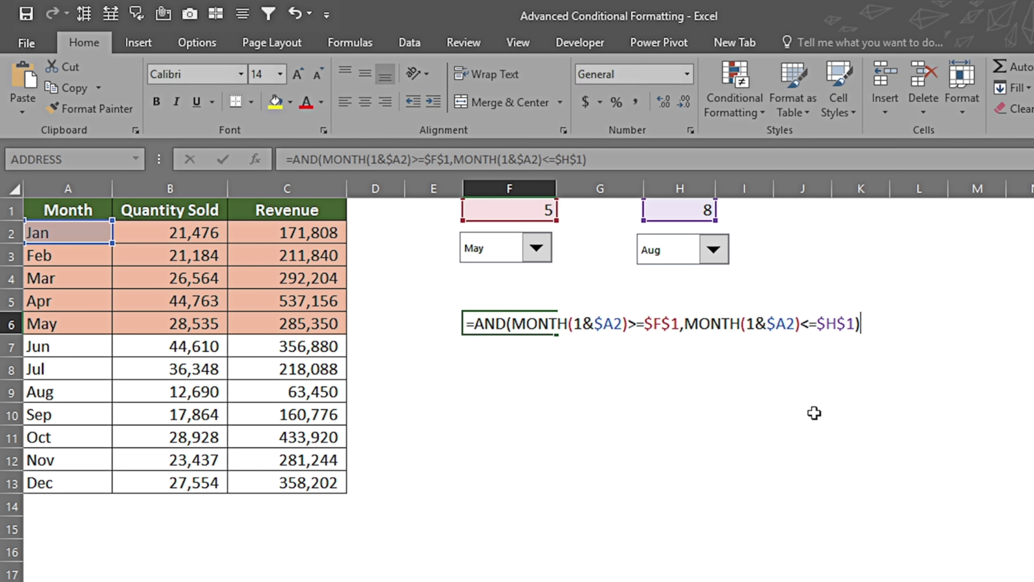
key(shift+Left)
key(shift+Left)
key(shift+Left)
key(shift+Left)
key(shift+Left)
key(shift+Left)
key(shift+Left)
key(shift+Left)
key(shift+Left)
key(shift+Left)
key(shift+Left)
key(shift+Left)
key(shift+Left)
key(shift+Left)
key(shift+Left)
key(shift+Left)
key(shift+Left)
key(shift+Left)
key(shift+Left)
key(shift+Left)
key(shift+Left)
key(shift+Left)
key(shift+Left)
key(shift+Left)
key(shift+Left)
key(shift+Left)
key(shift+Left)
key(shift+Left)
key(shift+Left)
key(shift+Left)
key(shift+Left)
key(shift+Left)
key(shift+Left)
key(shift+Left)
key(shift+Left)
key(shift+Left)
key(ctrl+c)
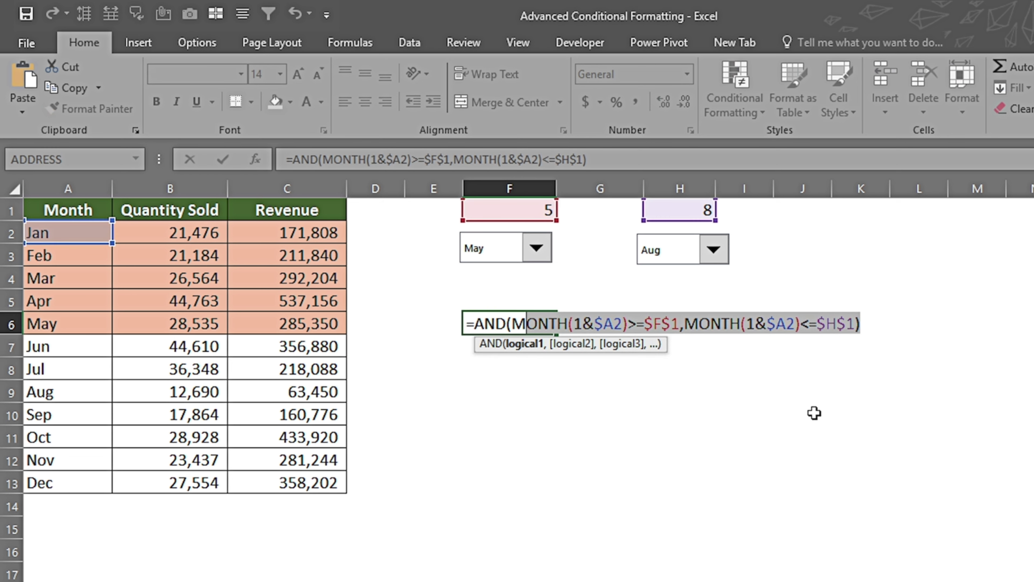
key(Escape)
Step: Select the table data A2:C13 and open its existing conditional formatting rule for editing
key(Left)
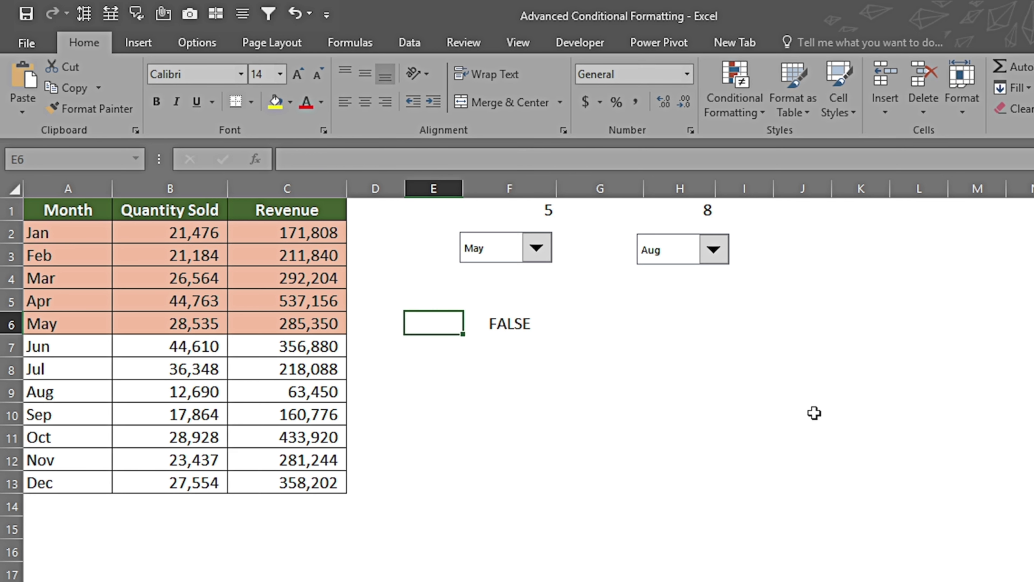
key(Home)
key(Up)
key(Up)
key(Up)
key(Up)
key(shift+Right)
key(shift+Right)
key(shift+Down)
key(shift+Down)
key(shift+Down)
key(shift+Down)
key(shift+Down)
key(shift+Down)
key(shift+Down)
key(shift+Down)
key(shift+Down)
key(shift+Down)
key(shift+Down)
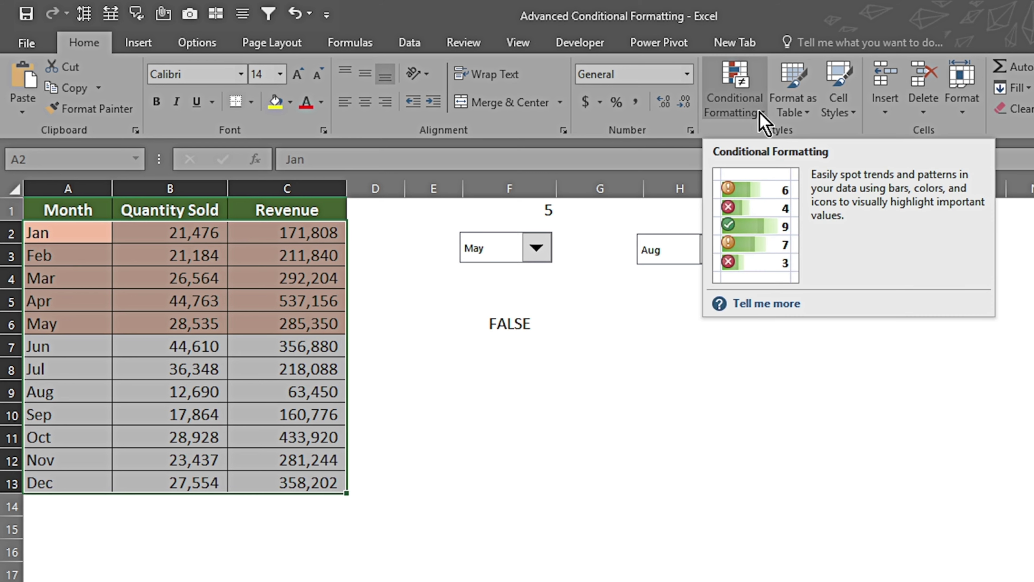
click(761, 120)
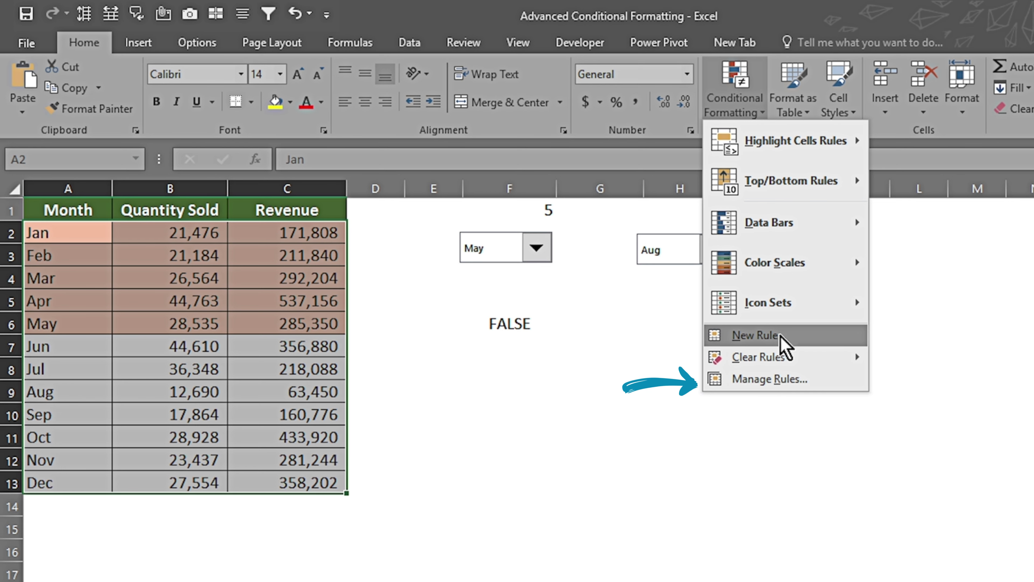
click(778, 379)
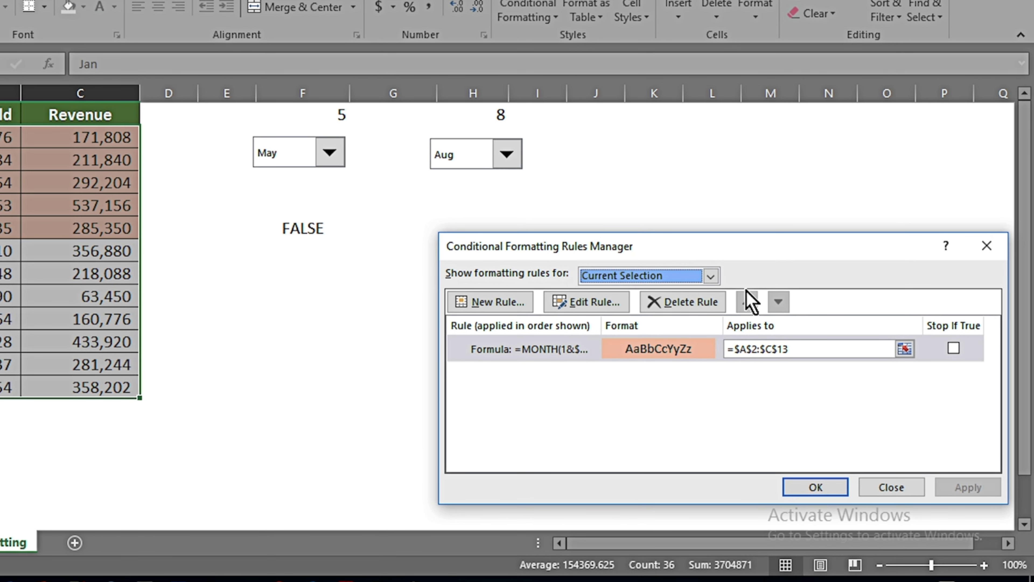
click(596, 304)
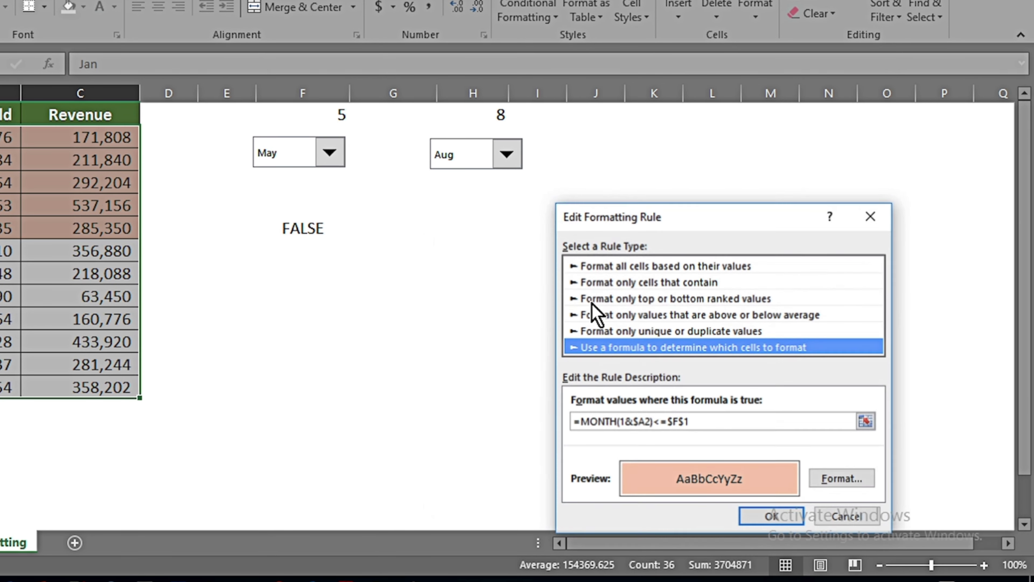
Step: Replace the rule's formula with the copied =AND(MONTH(1&$A2)>=$F$1,MONTH(1&$A2)<=$H$1) and apply the updated rule to the table
click(702, 420)
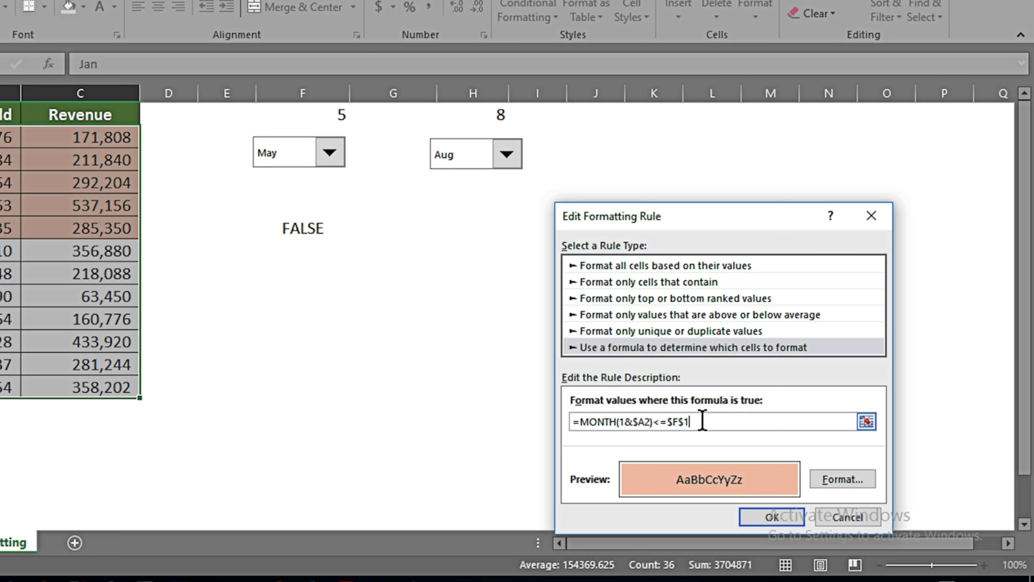
key(BackSpace)
key(BackSpace)
key(BackSpace)
key(BackSpace)
key(BackSpace)
key(BackSpace)
key(BackSpace)
key(BackSpace)
key(BackSpace)
key(BackSpace)
key(BackSpace)
key(BackSpace)
key(BackSpace)
key(BackSpace)
key(BackSpace)
key(BackSpace)
key(BackSpace)
key(BackSpace)
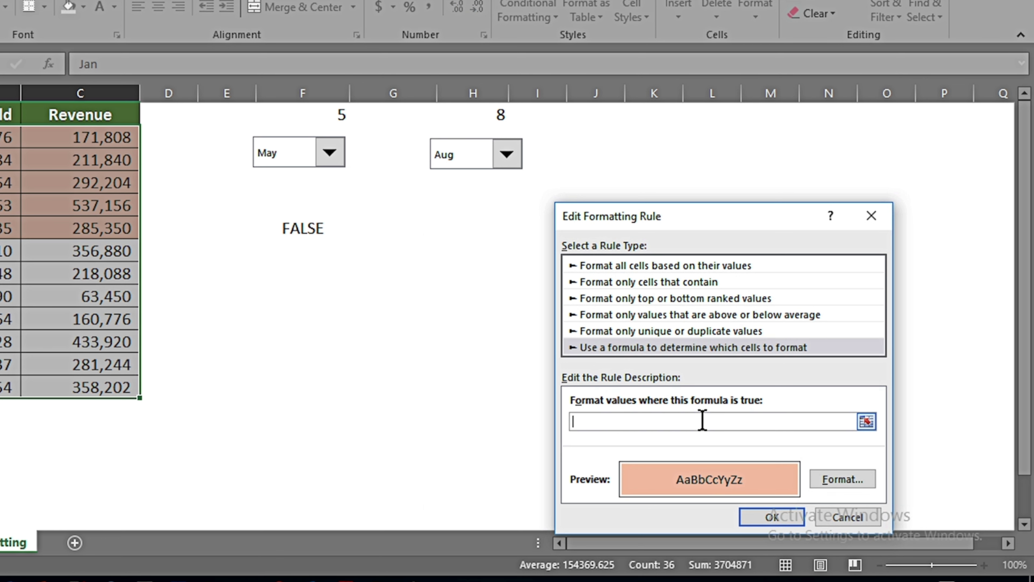
key(ctrl+v)
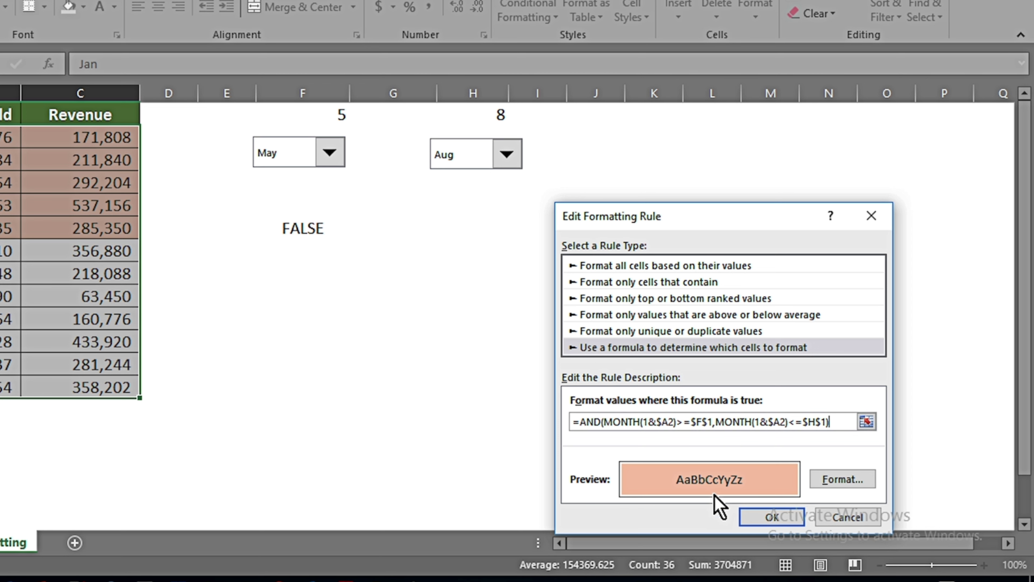
click(770, 517)
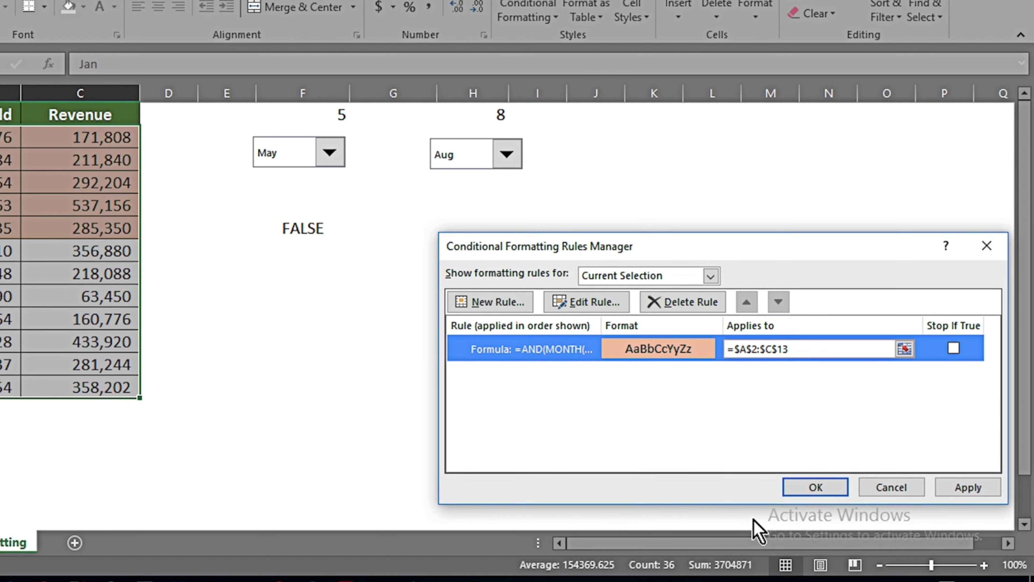
click(816, 487)
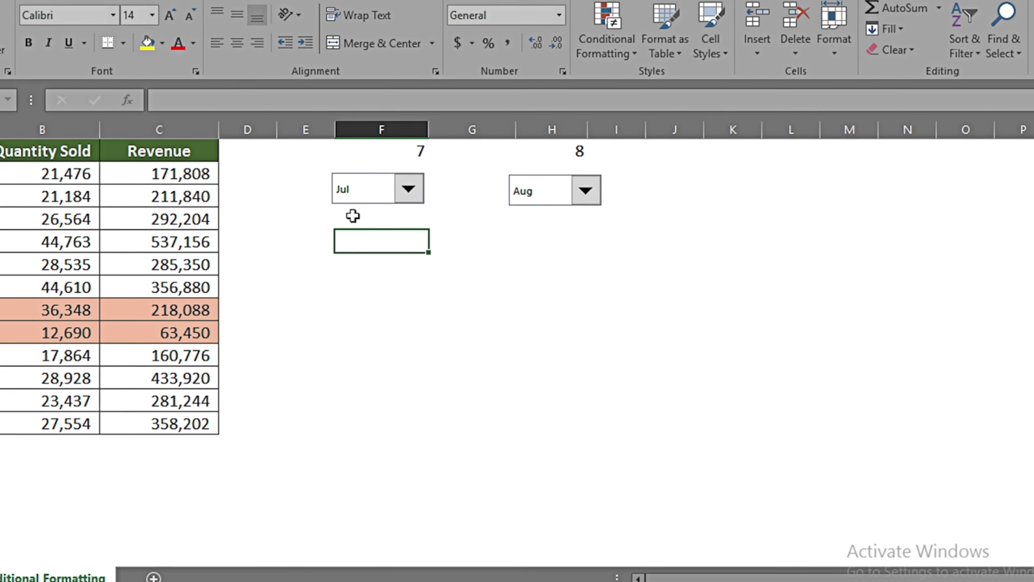
Step: Set the start month drop-down to Jun and the end month drop-down to Oct
click(408, 189)
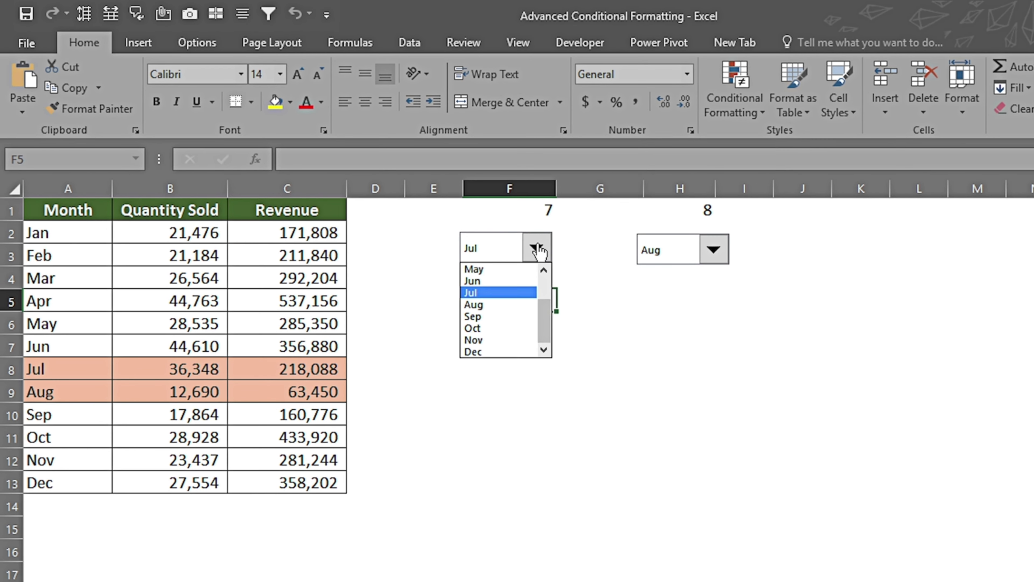
click(354, 245)
click(714, 250)
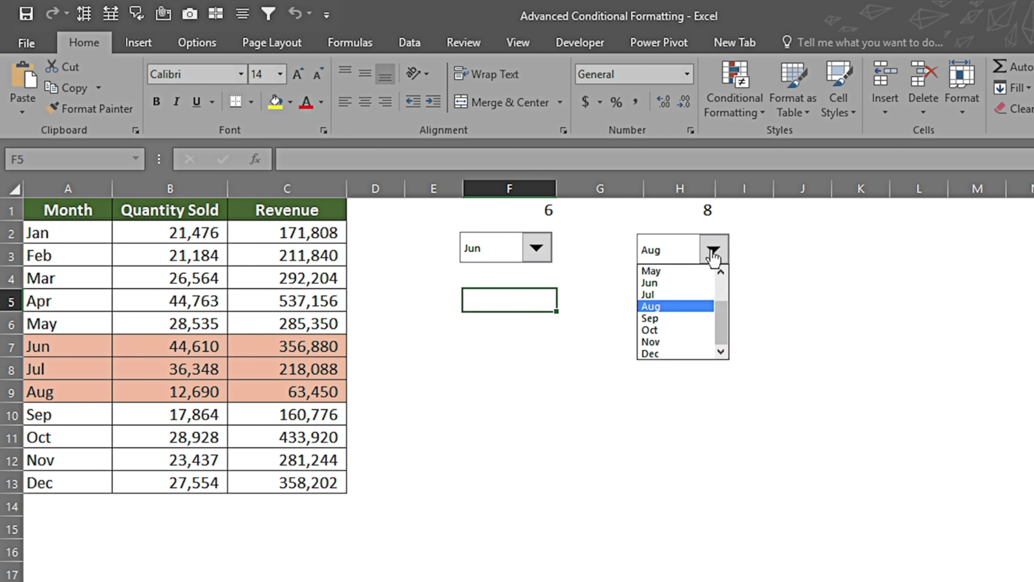
click(669, 330)
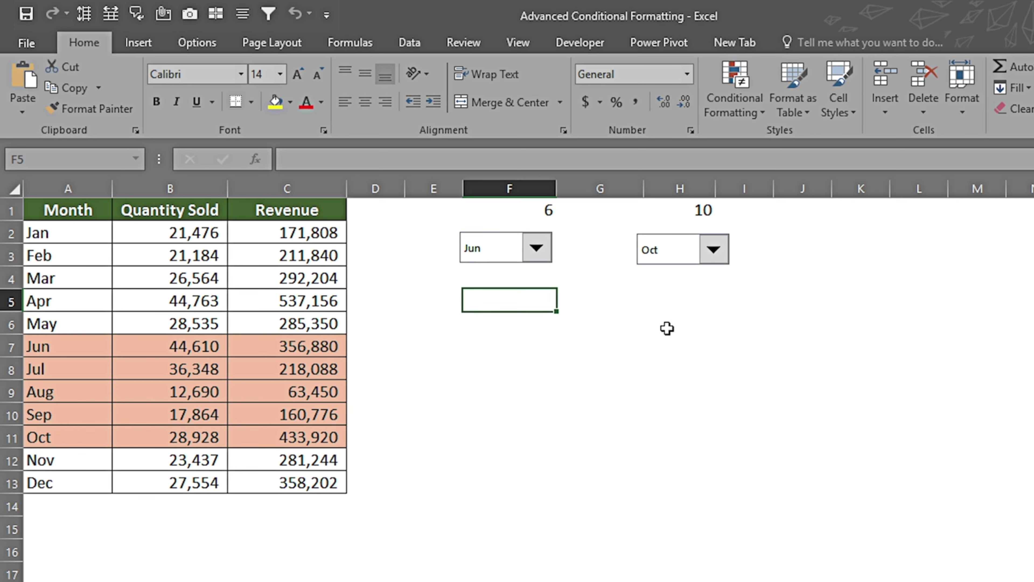